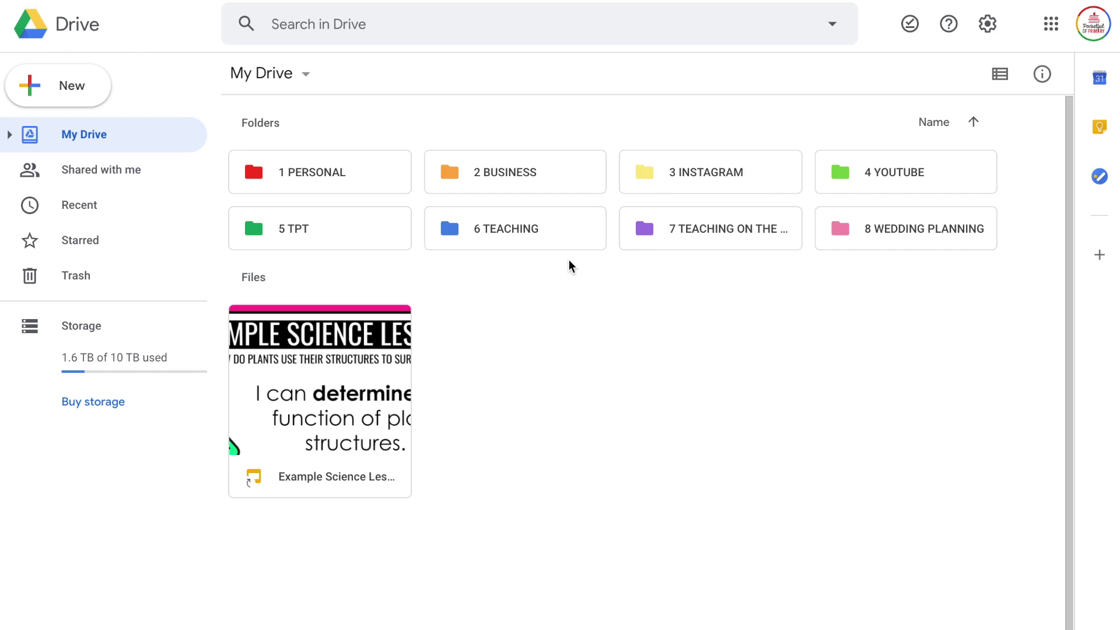
- Create a blank Google Slides presentation from Google Drive's New menu
click(80, 87)
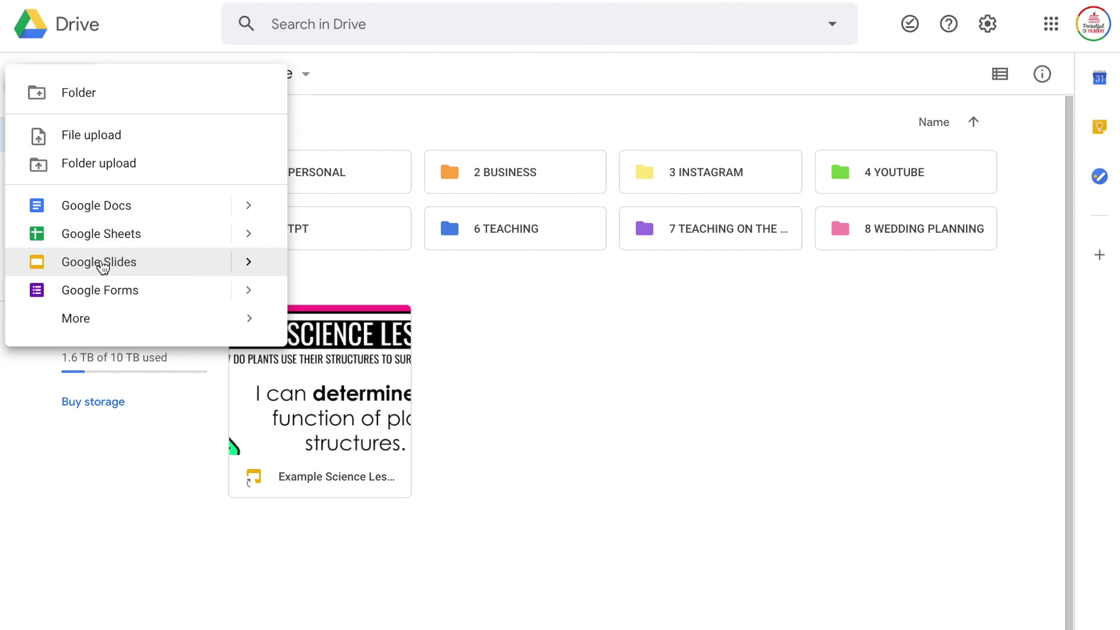
click(102, 263)
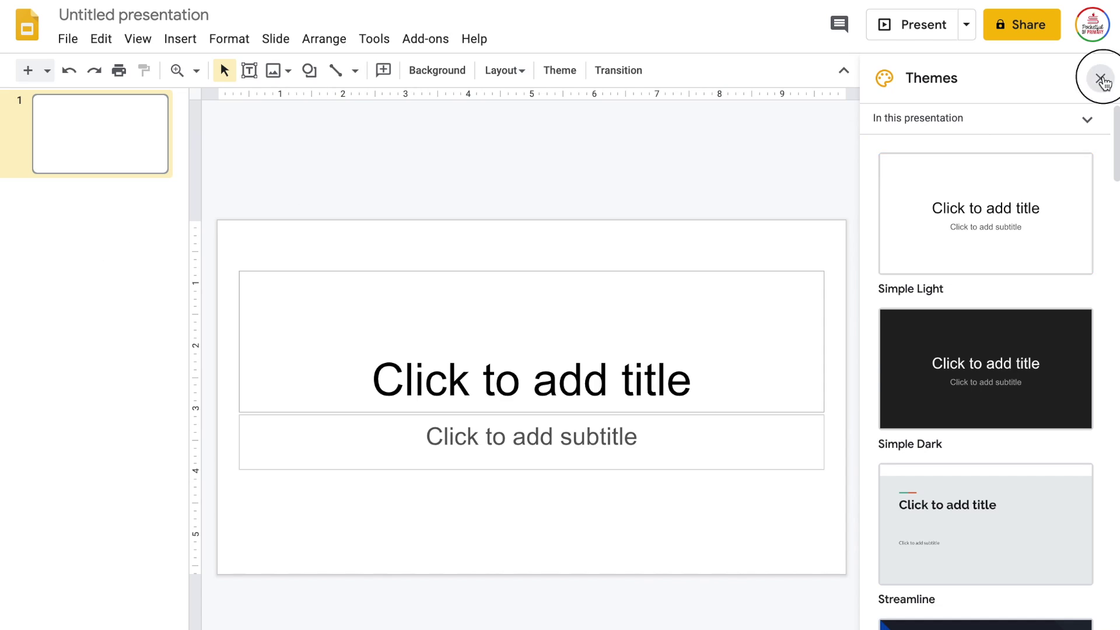
- Dismiss the Themes panel beside the new Untitled presentation
click(1100, 78)
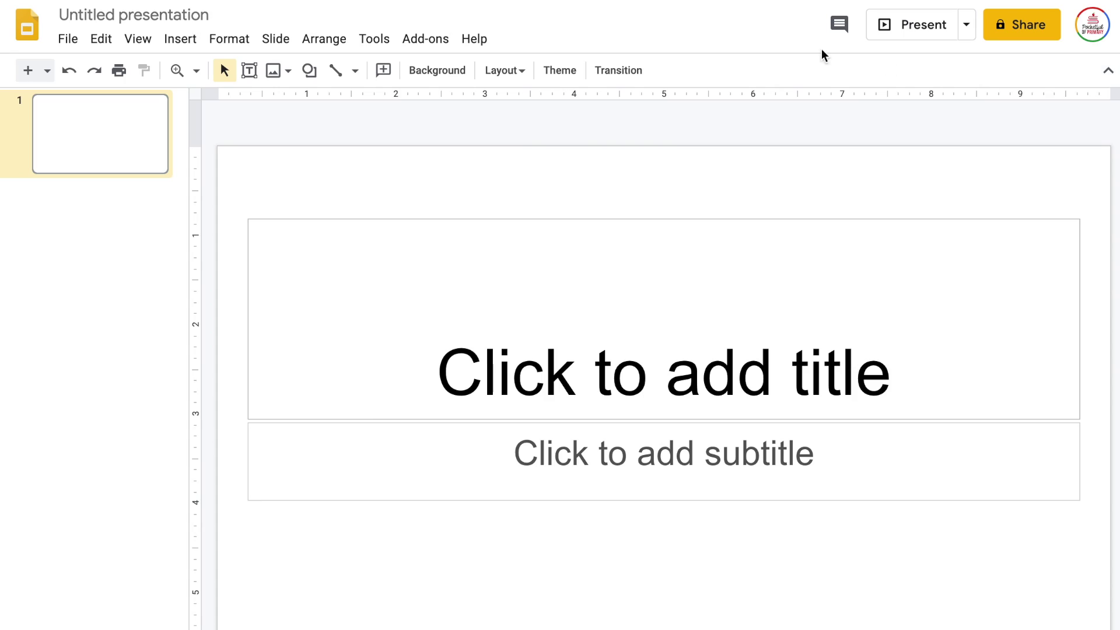
- In the master editor, delete the Section header and every other unused layout
click(287, 42)
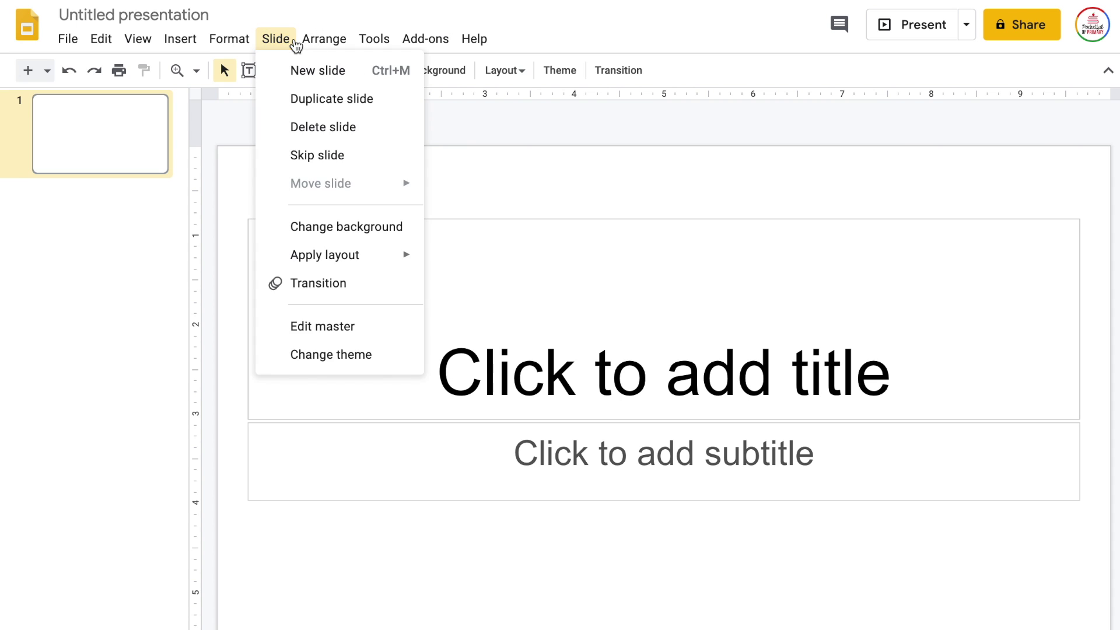
click(324, 325)
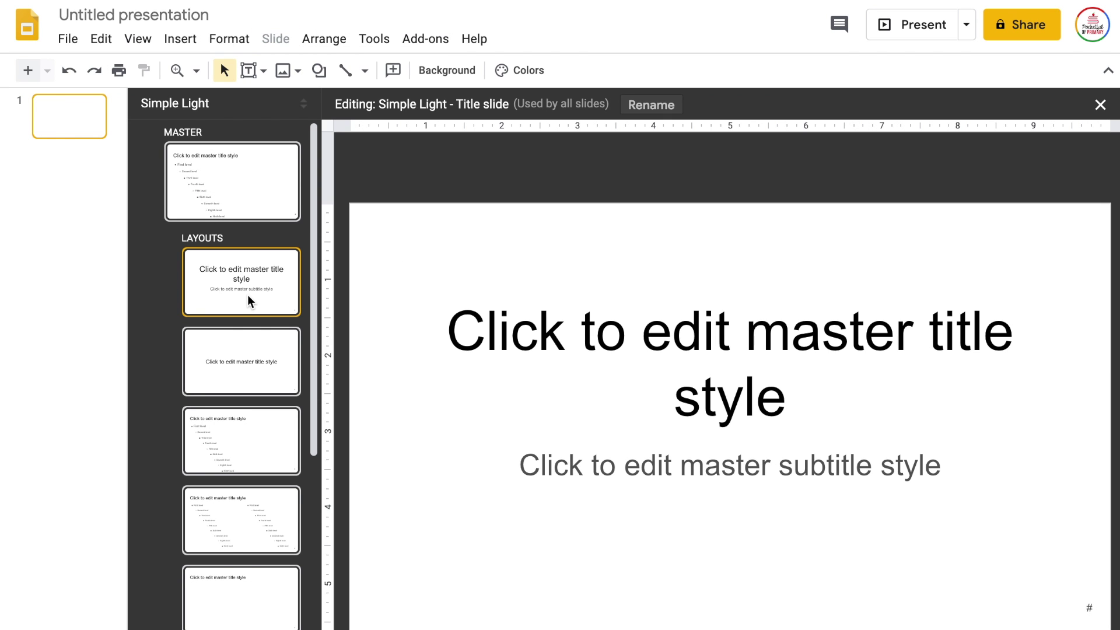
scroll(236, 407, down, 7)
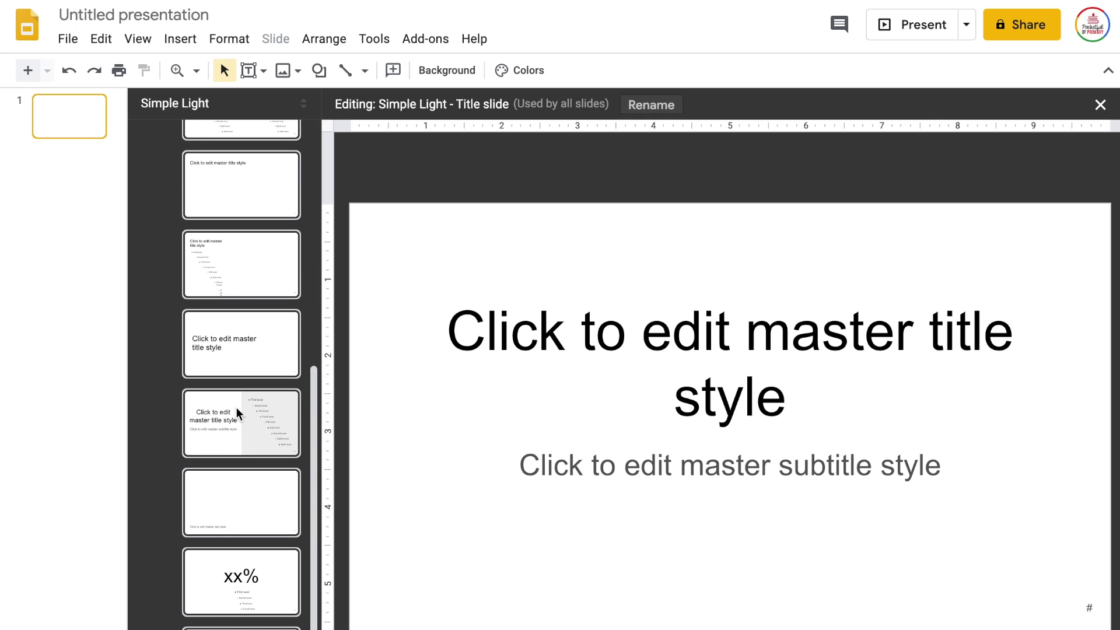
scroll(236, 407, up, 7)
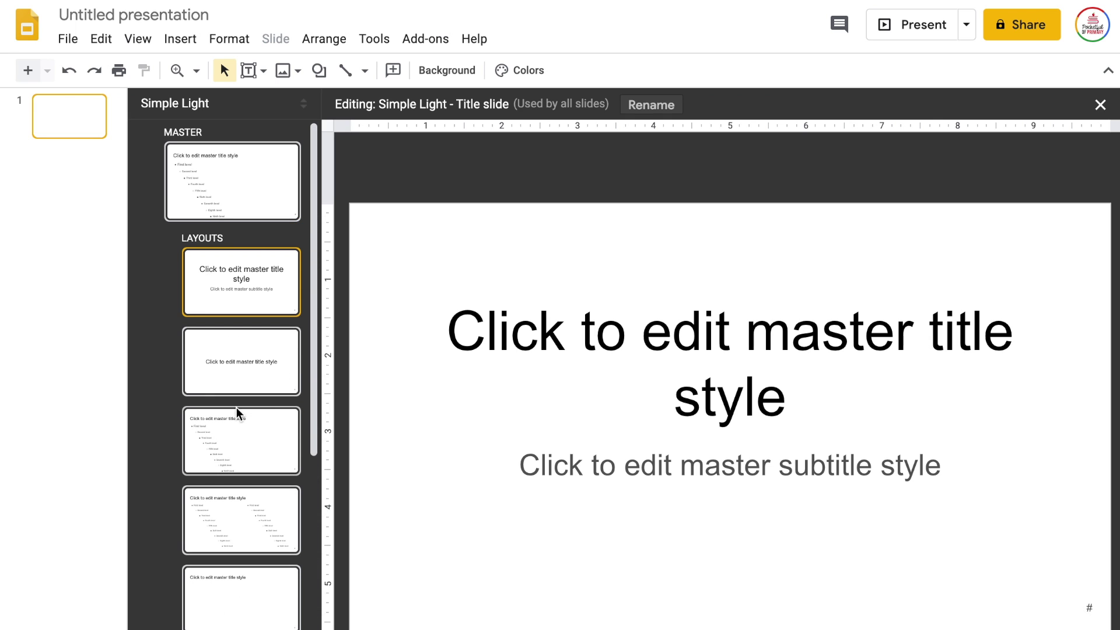
click(257, 348)
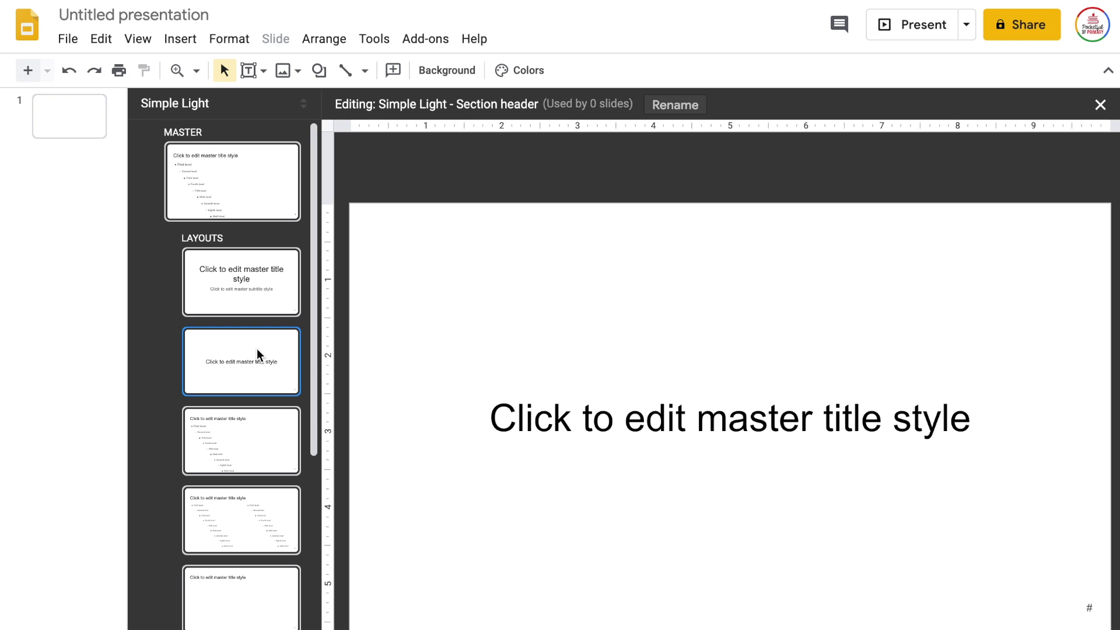
key(Delete)
key(Delete)
key(Delete)
key(Delete)
key(Delete)
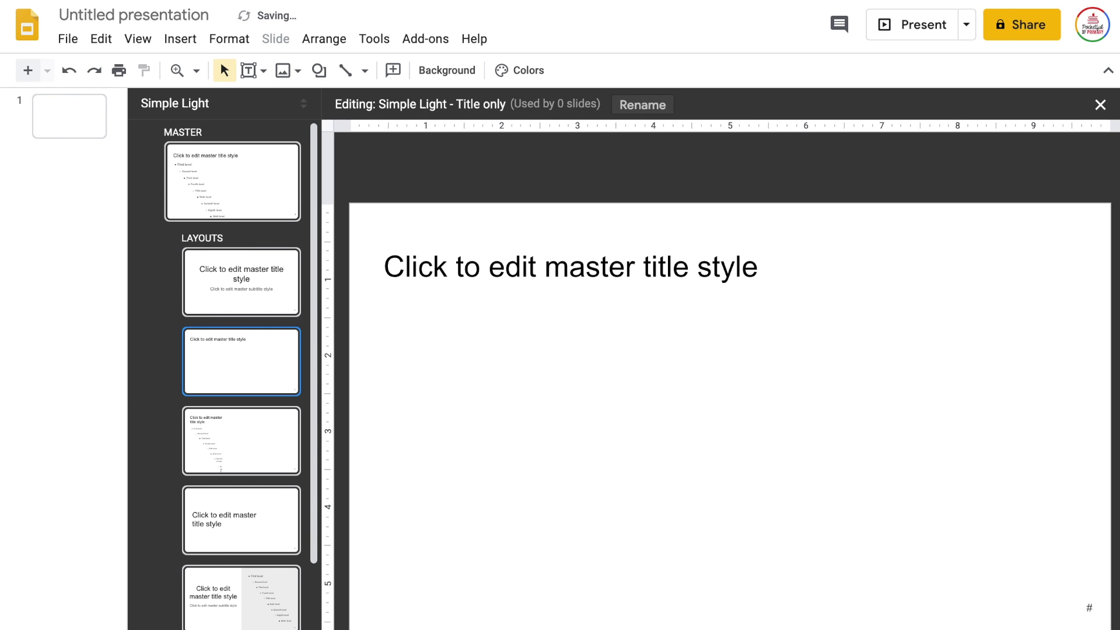
key(Delete)
key(Delete)
key(Delete)
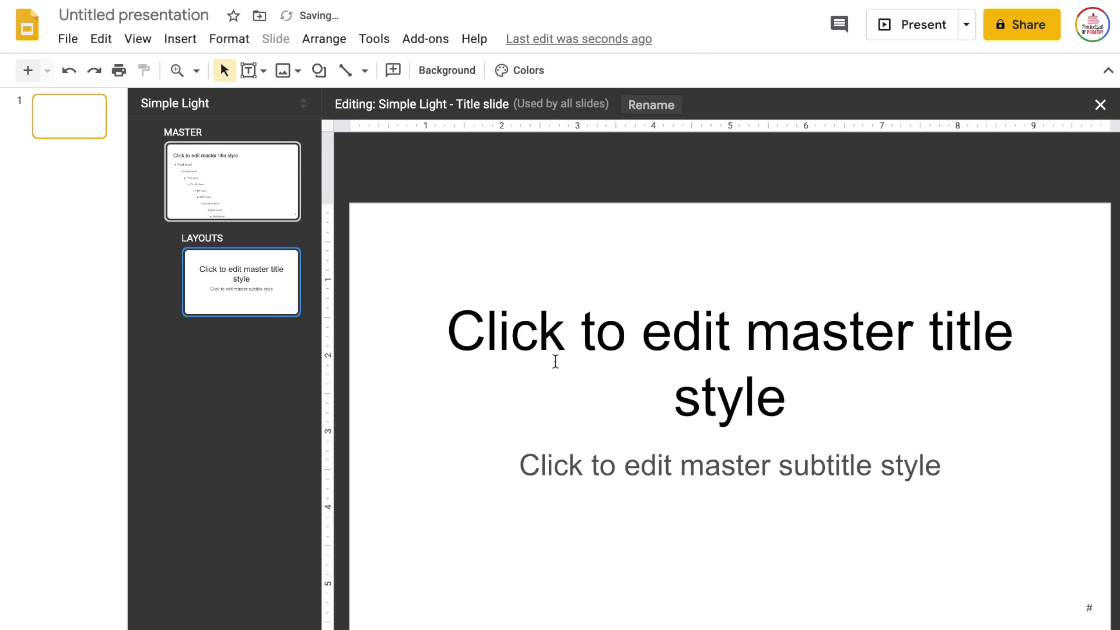
- Delete the title and subtitle placeholders from the Title slide layout
triple_click(859, 335)
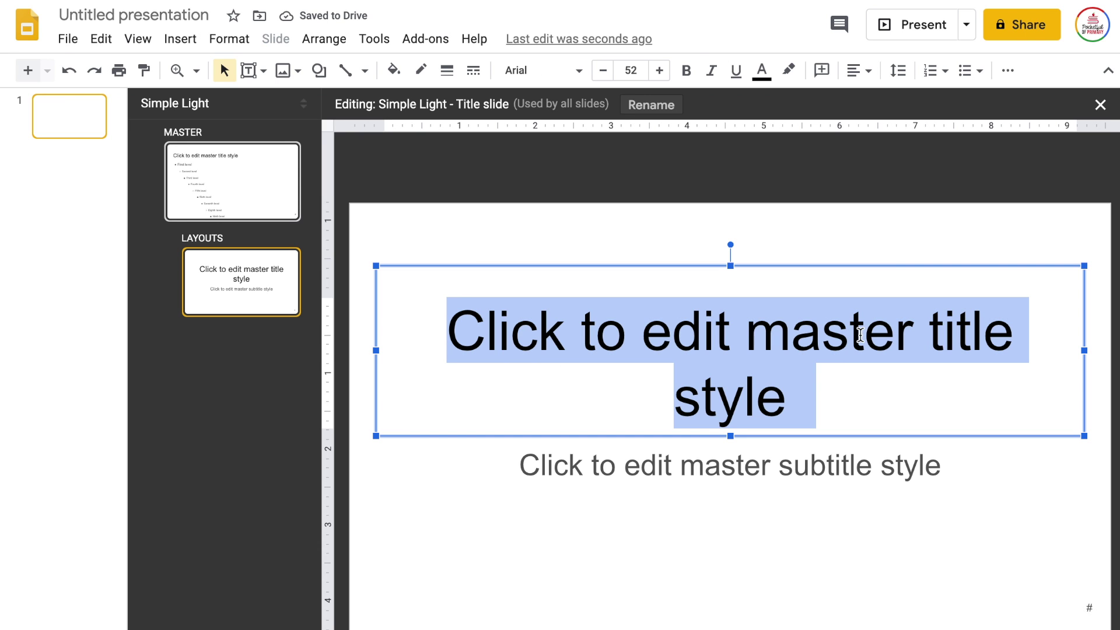
click(806, 267)
key(Delete)
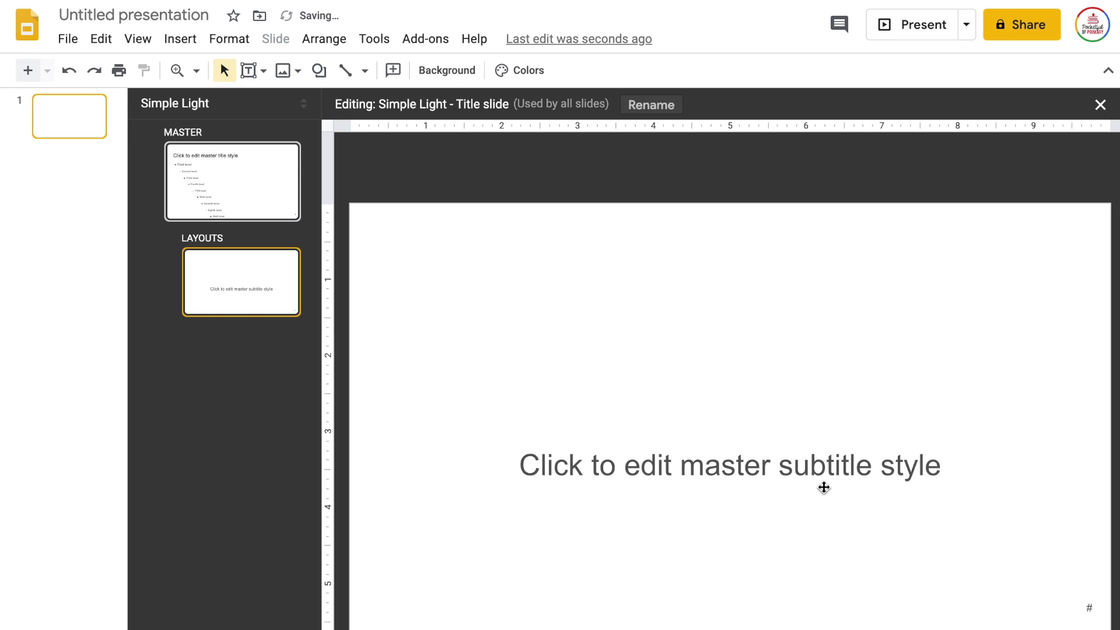
click(823, 487)
key(Delete)
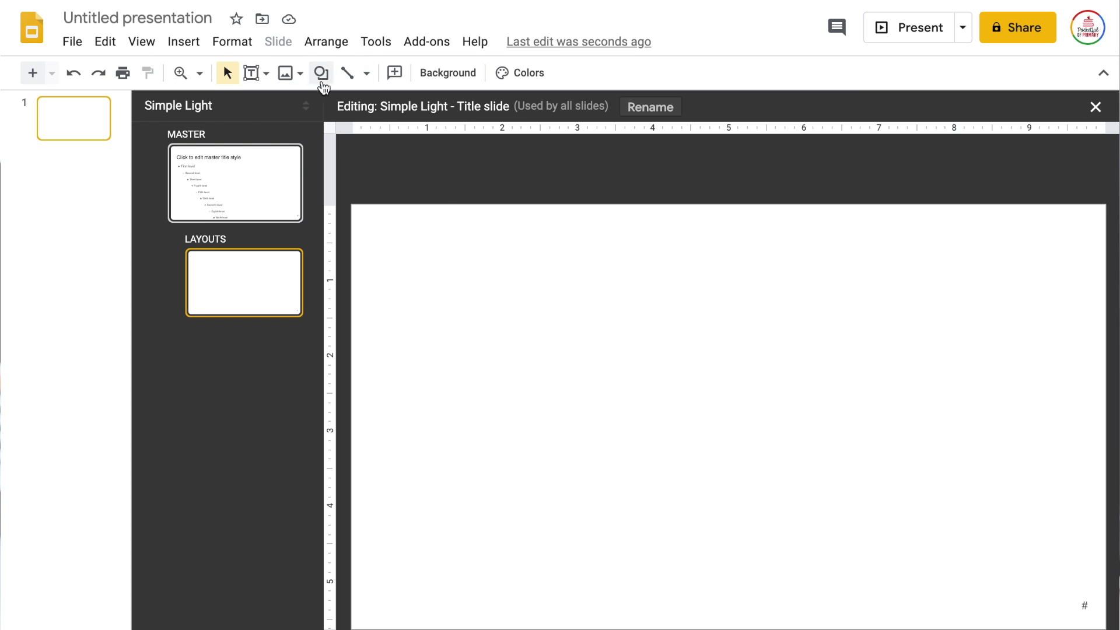
- Insert a small rectangle shape onto the Title slide layout
click(322, 74)
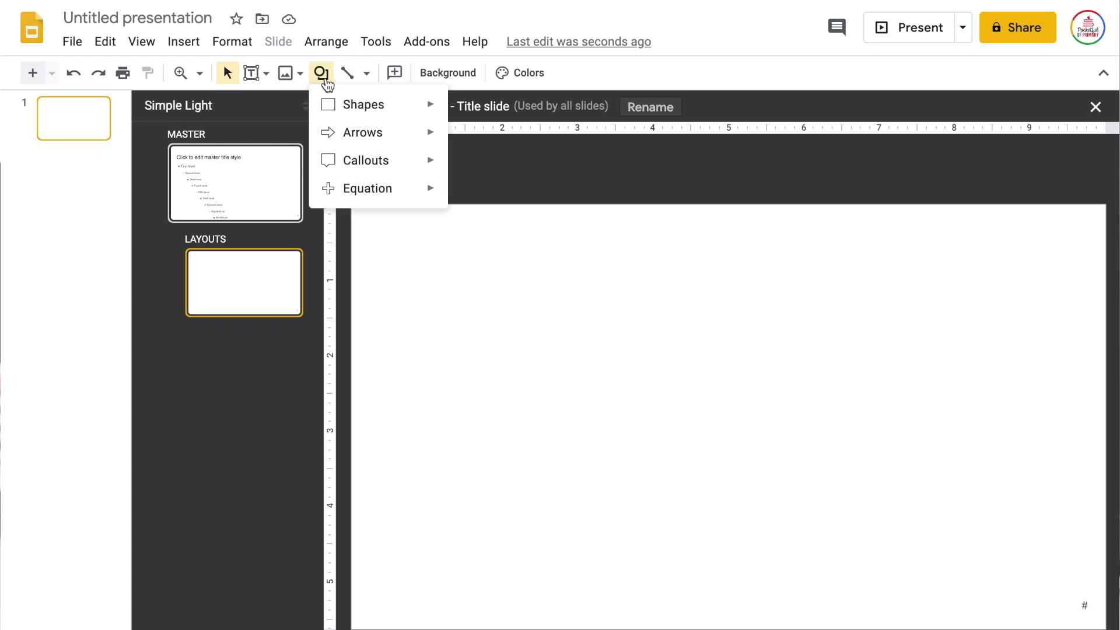
mouse_move(350, 107)
click(465, 114)
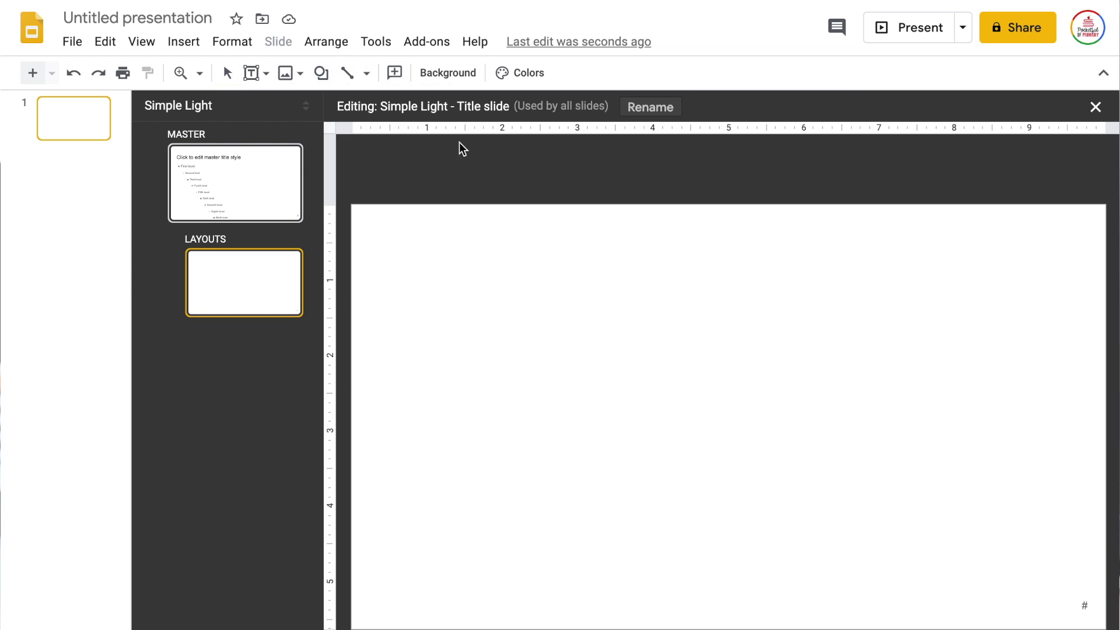
click(429, 285)
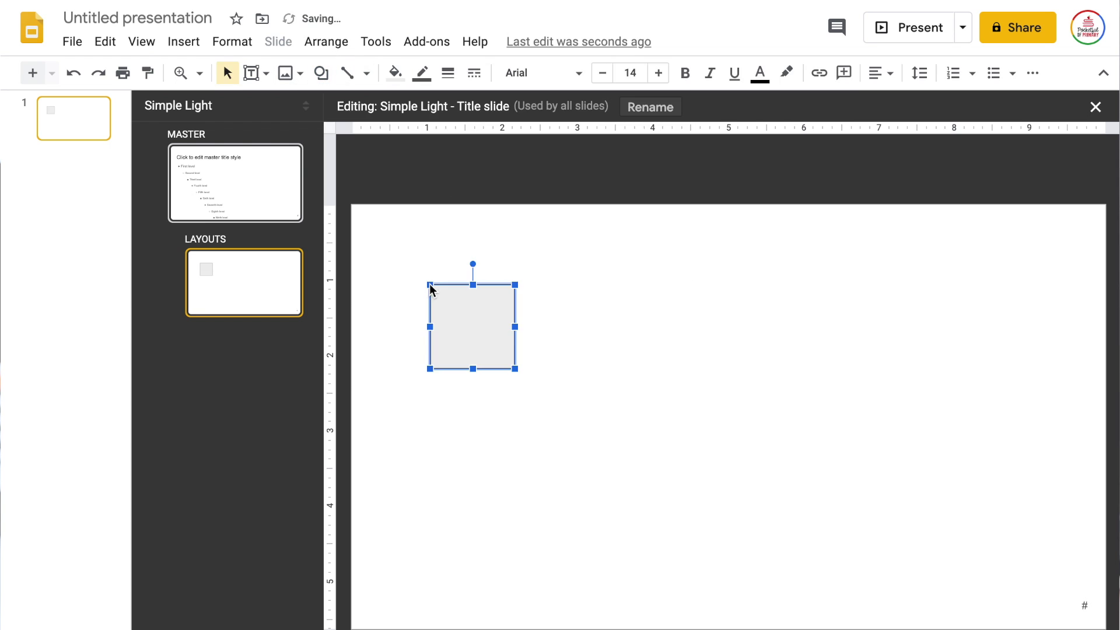
- Bring up the rectangle's Size & Rotation options and check the slide dimensions in Page setup
right_click(473, 319)
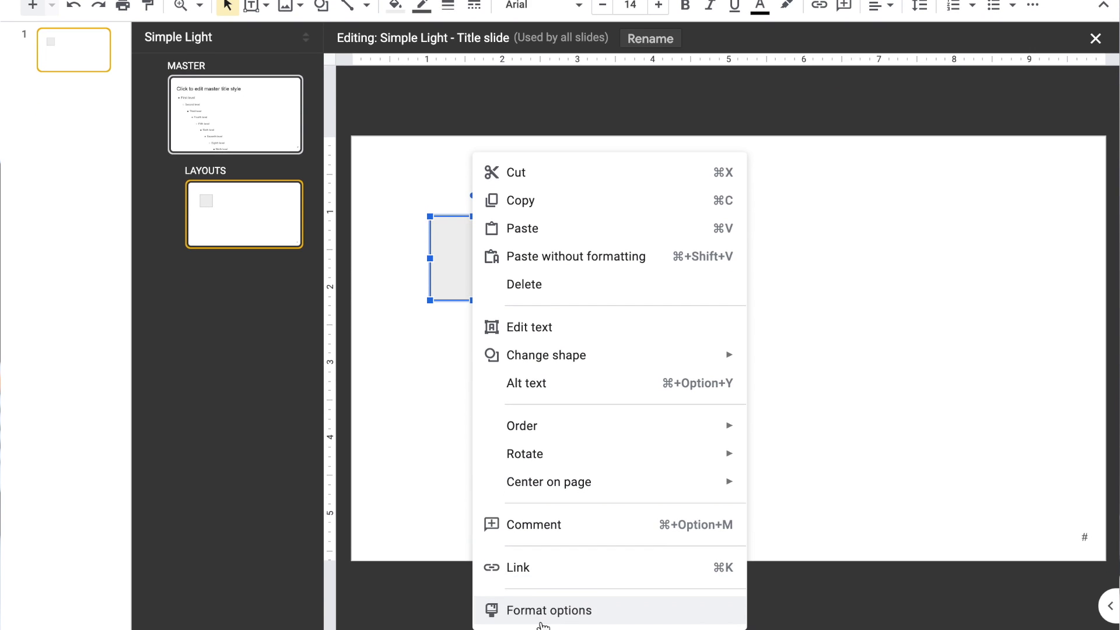
click(537, 612)
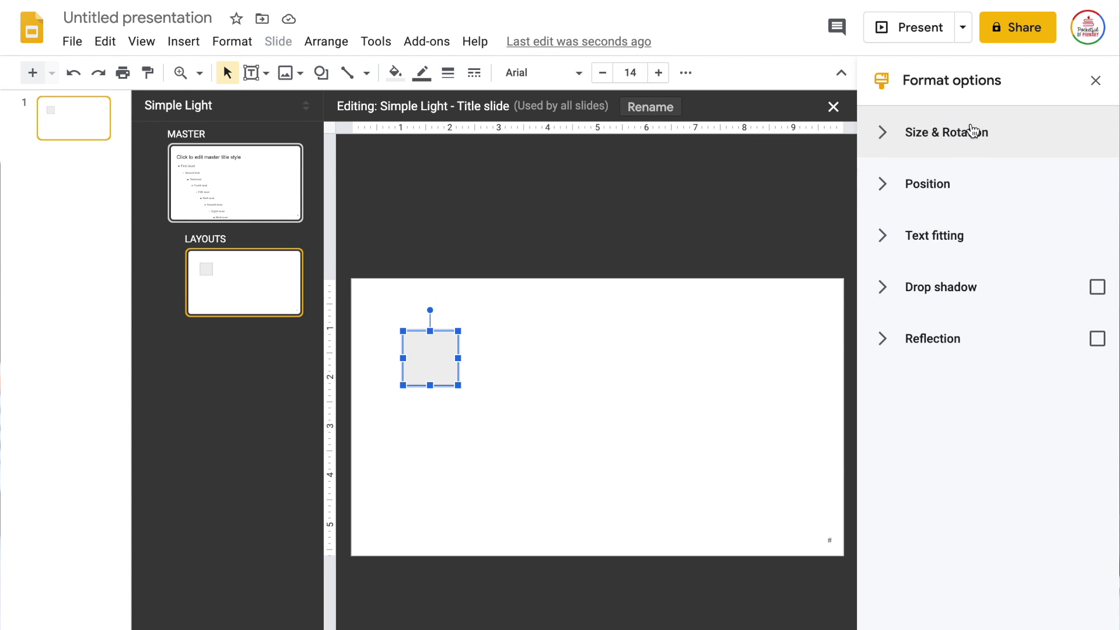
click(971, 131)
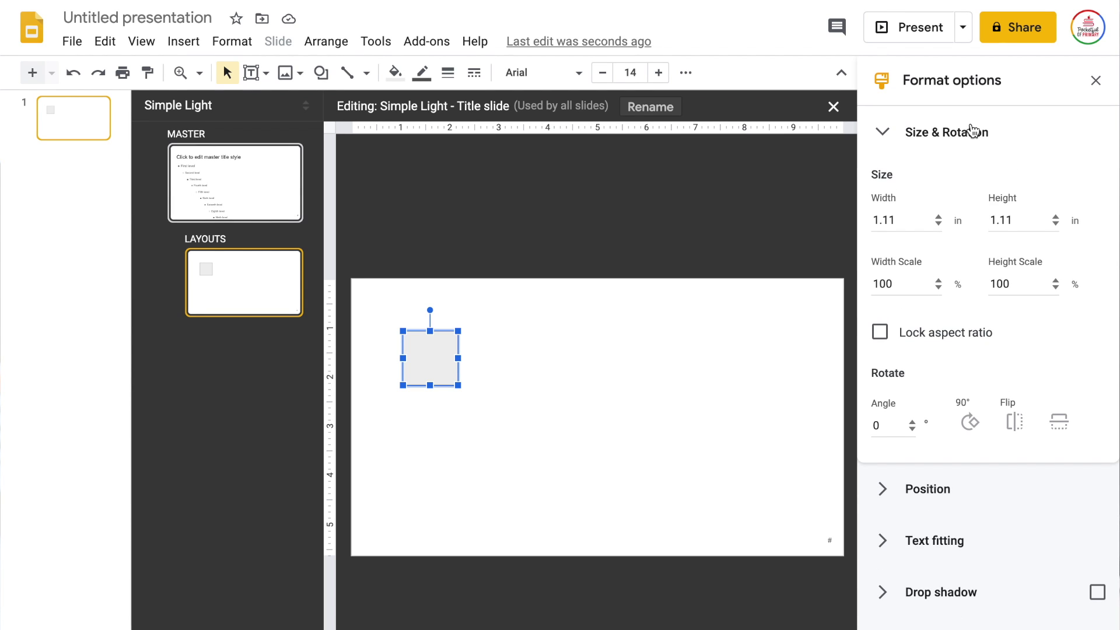
click(72, 42)
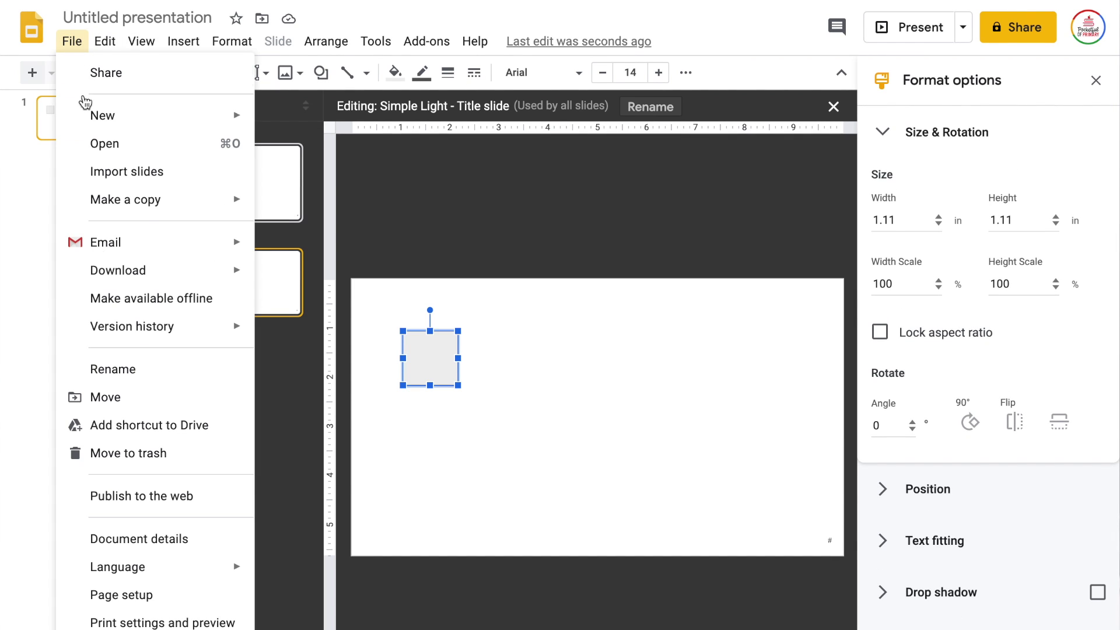
click(125, 595)
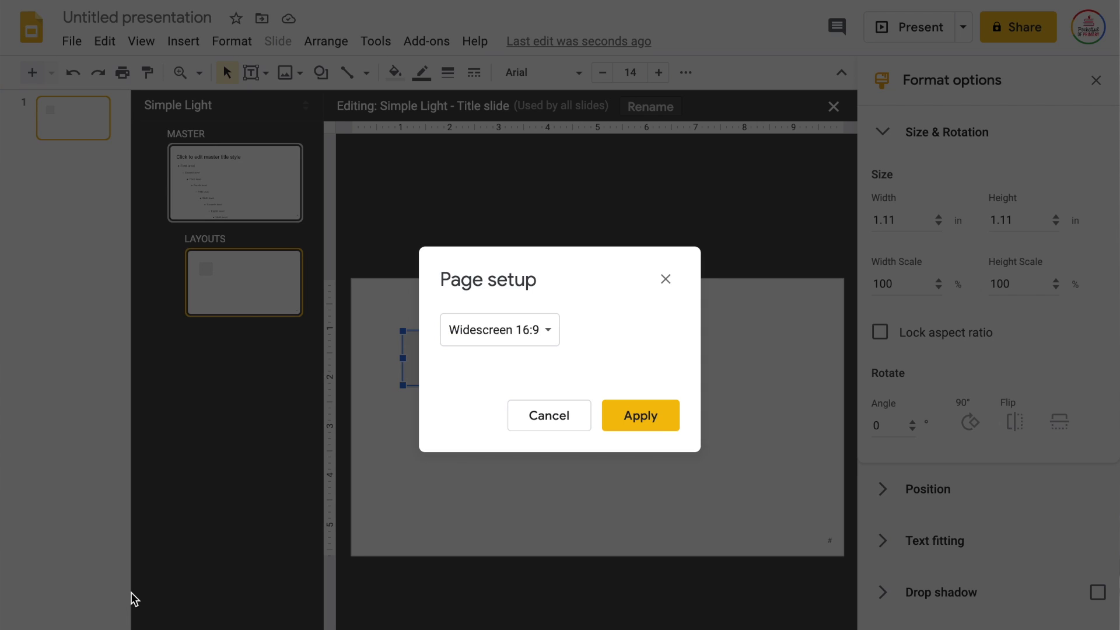
click(510, 330)
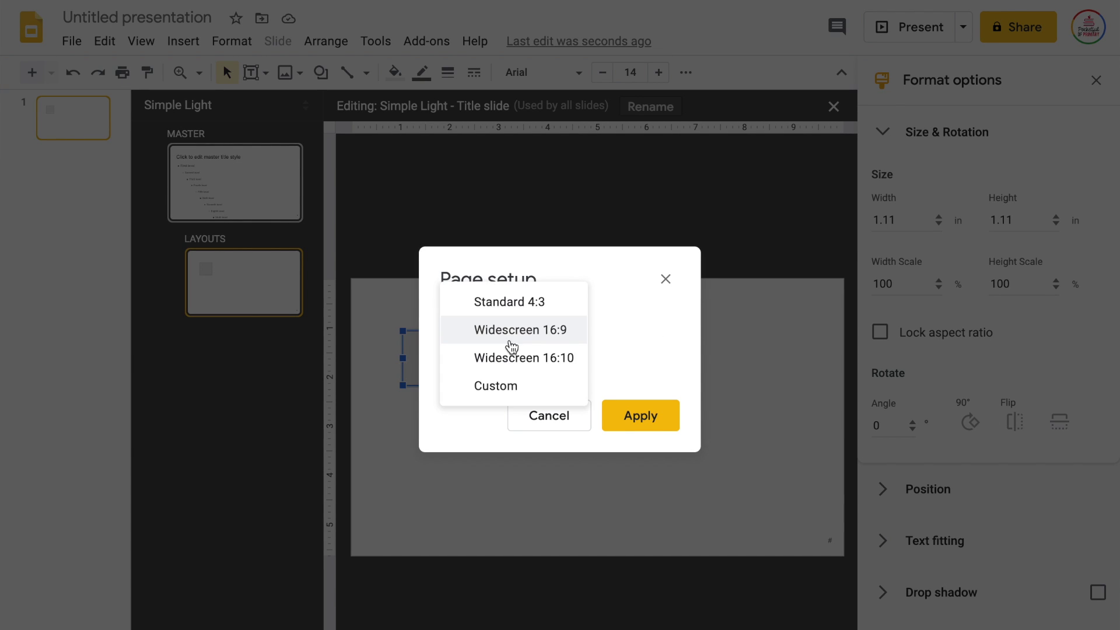
click(505, 386)
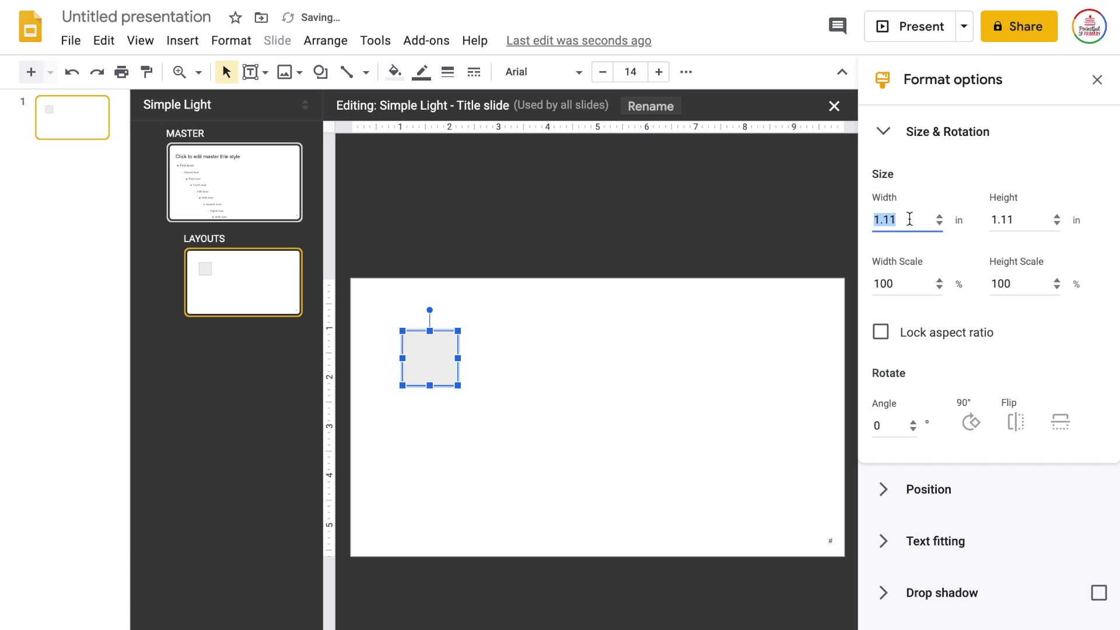
- Resize the rectangle to 9.5 inches wide by 5.13 inches tall
text(9.5)
key(Tab)
text(5.13)
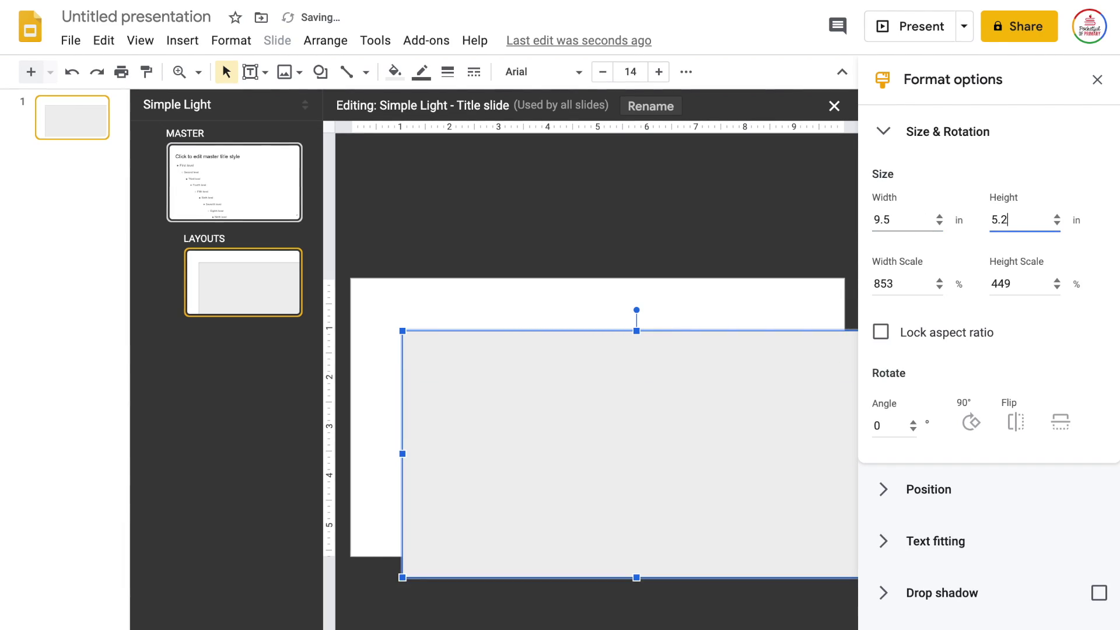
click(1096, 80)
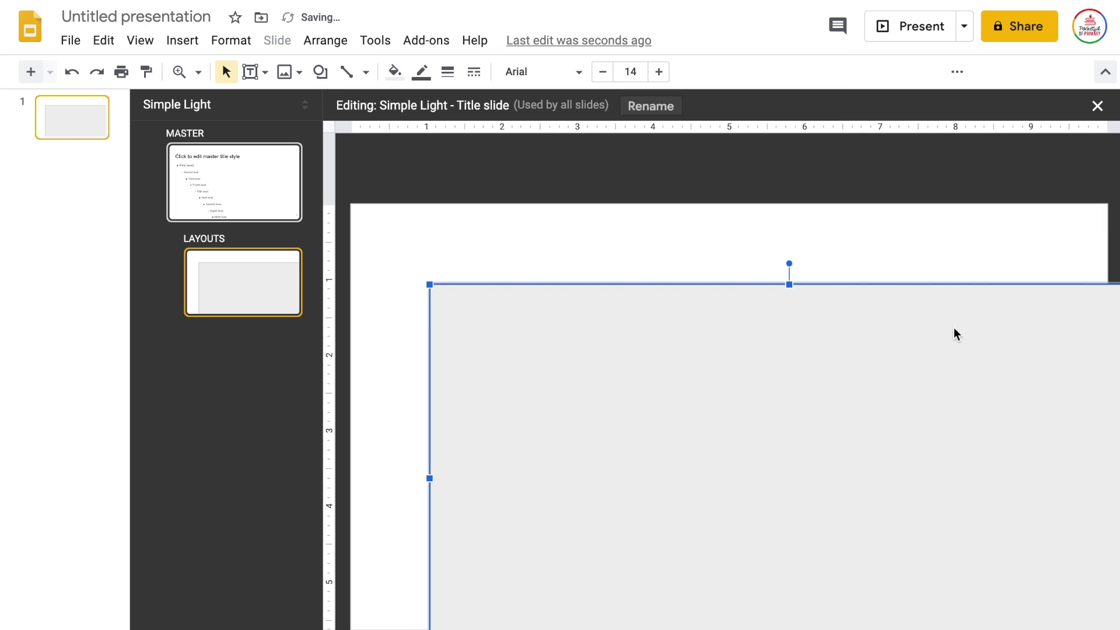
- Centre the large rectangle on the slide and give it a white fill
drag(807, 392, 821, 345)
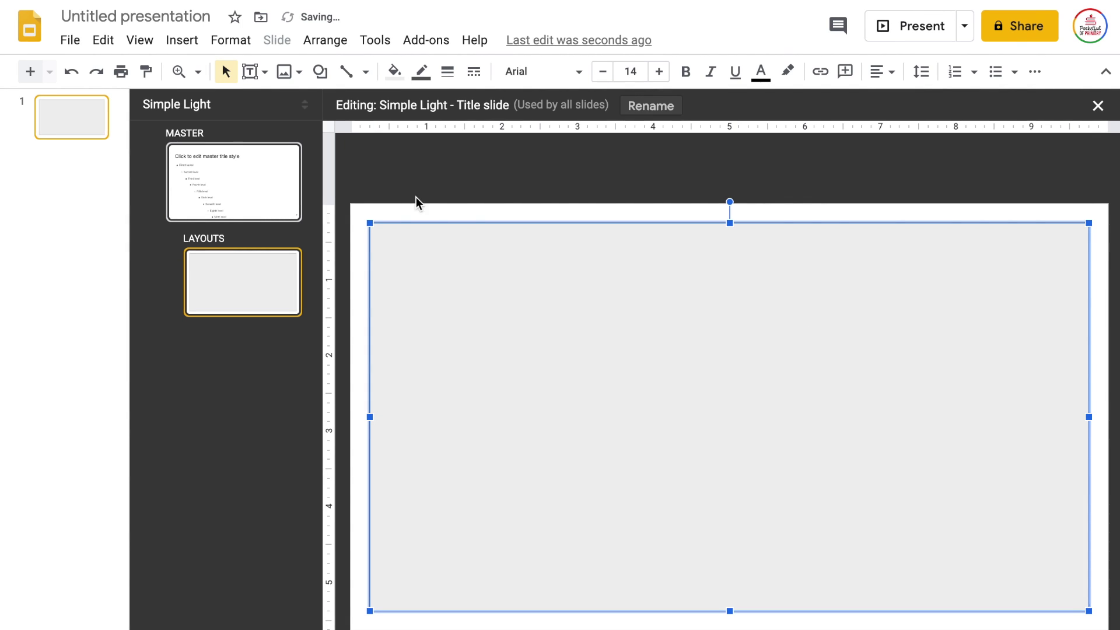
click(394, 71)
click(576, 165)
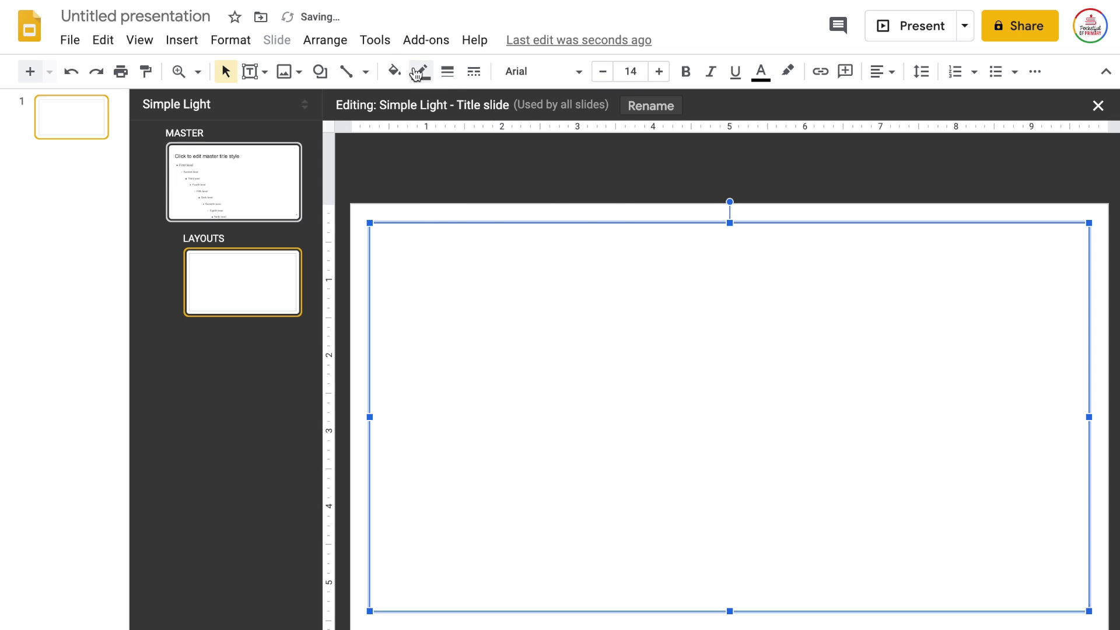
click(395, 71)
key(Escape)
- Set the frame rectangle's border weight to 8px, then reselect it
click(447, 71)
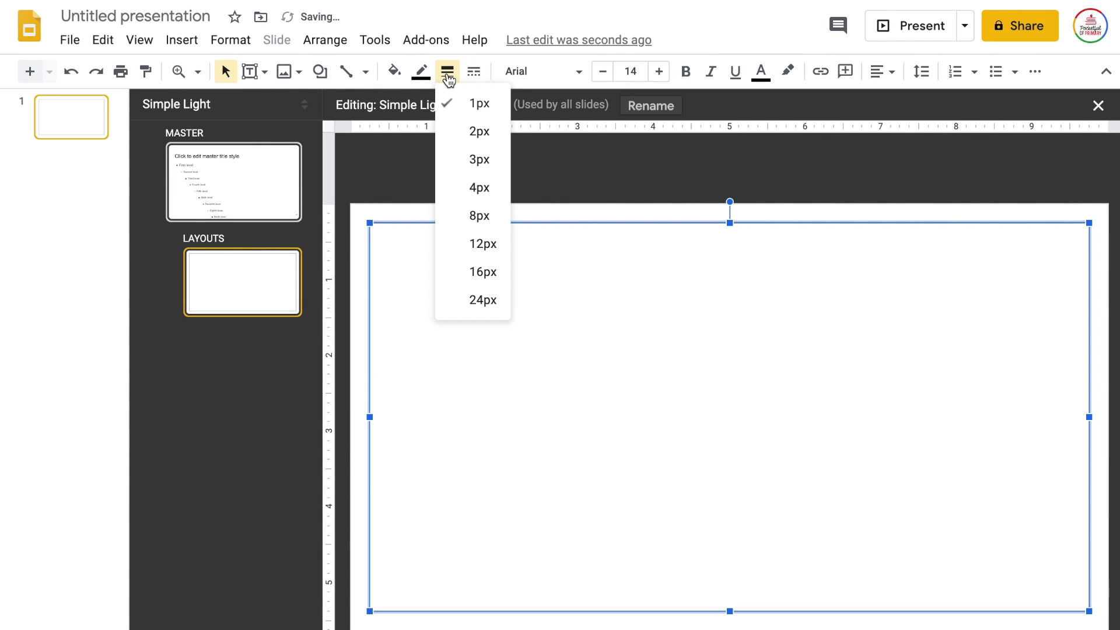
click(475, 189)
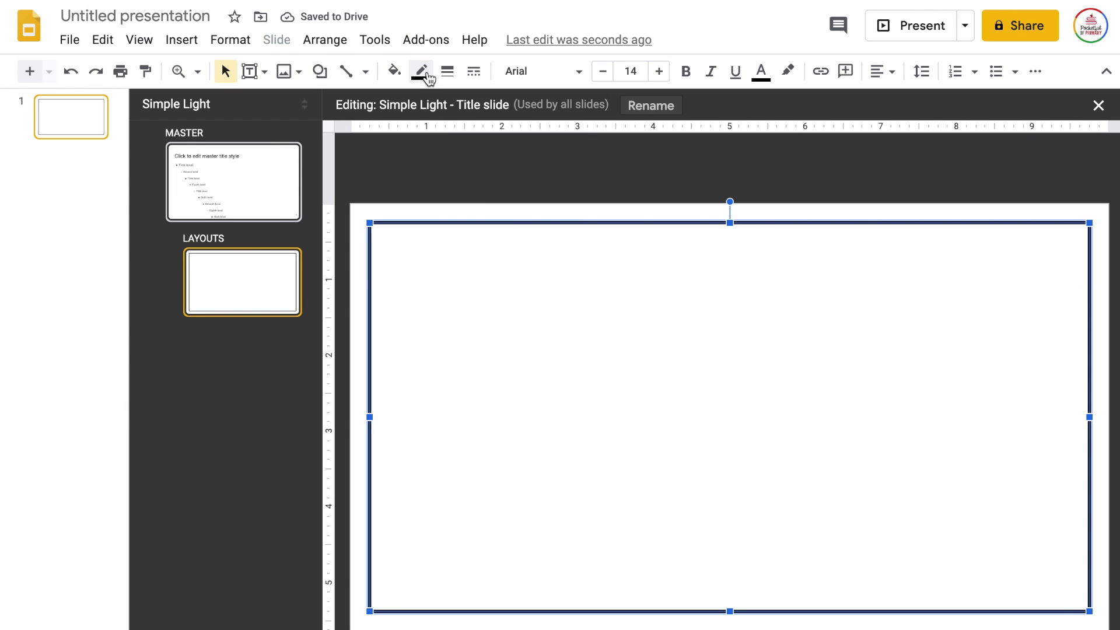
click(448, 71)
click(477, 215)
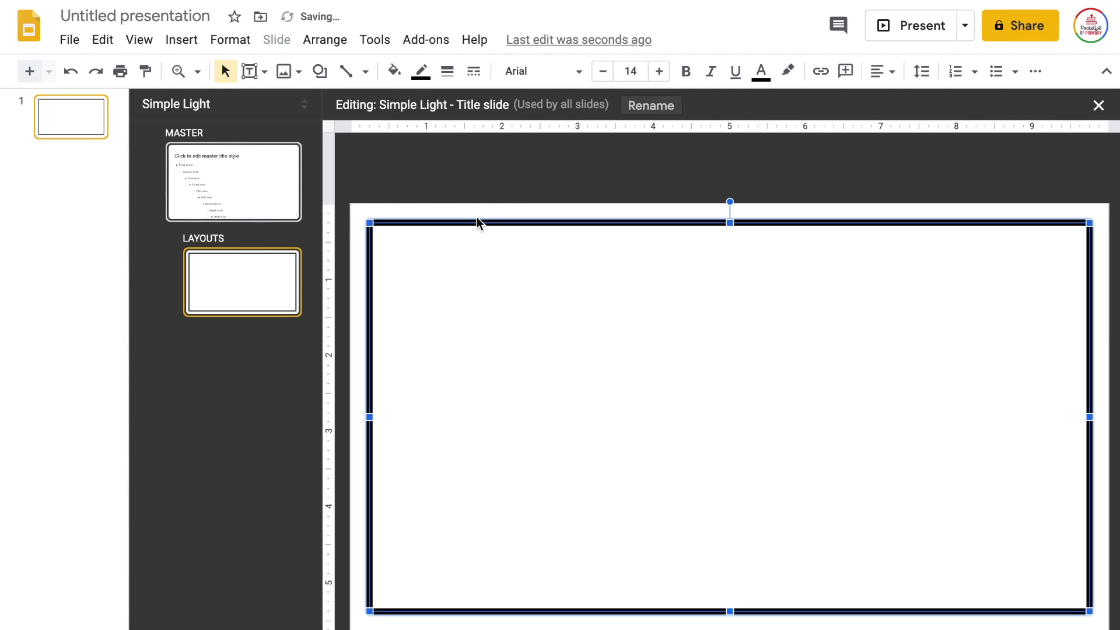
click(515, 182)
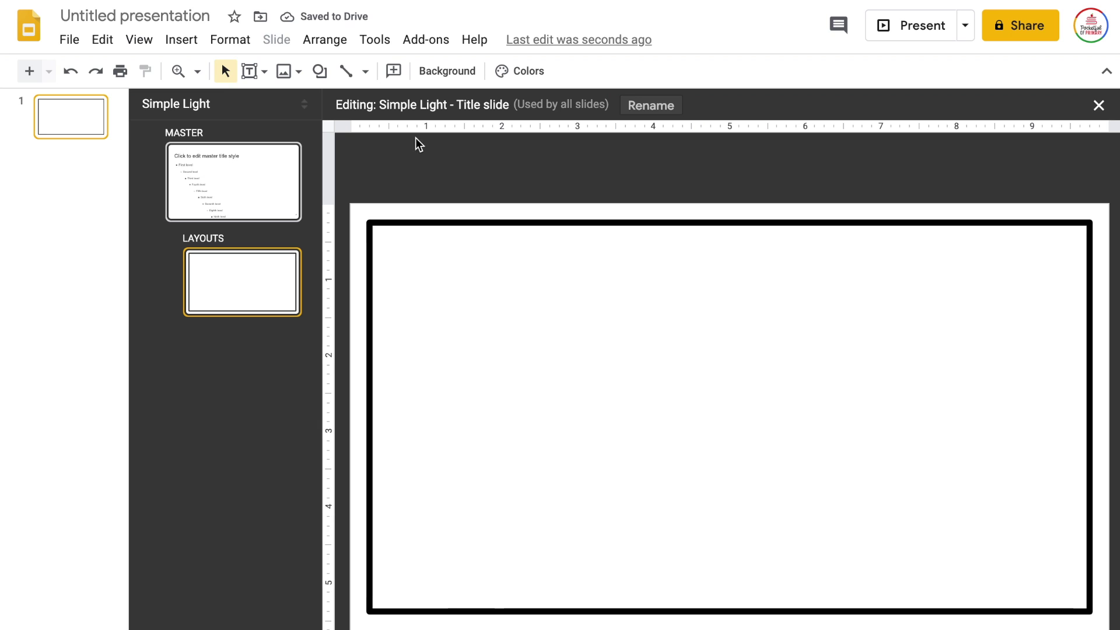
click(513, 233)
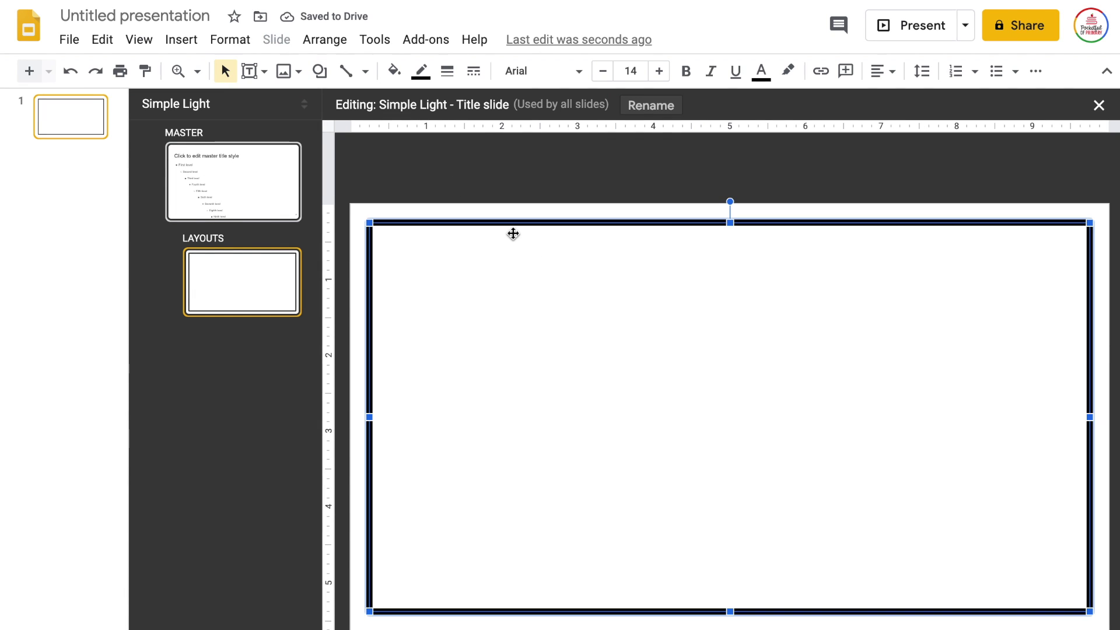
- Duplicate the frame, align the copy to its top, shrink it into a bar and fill it black
key(ctrl+d)
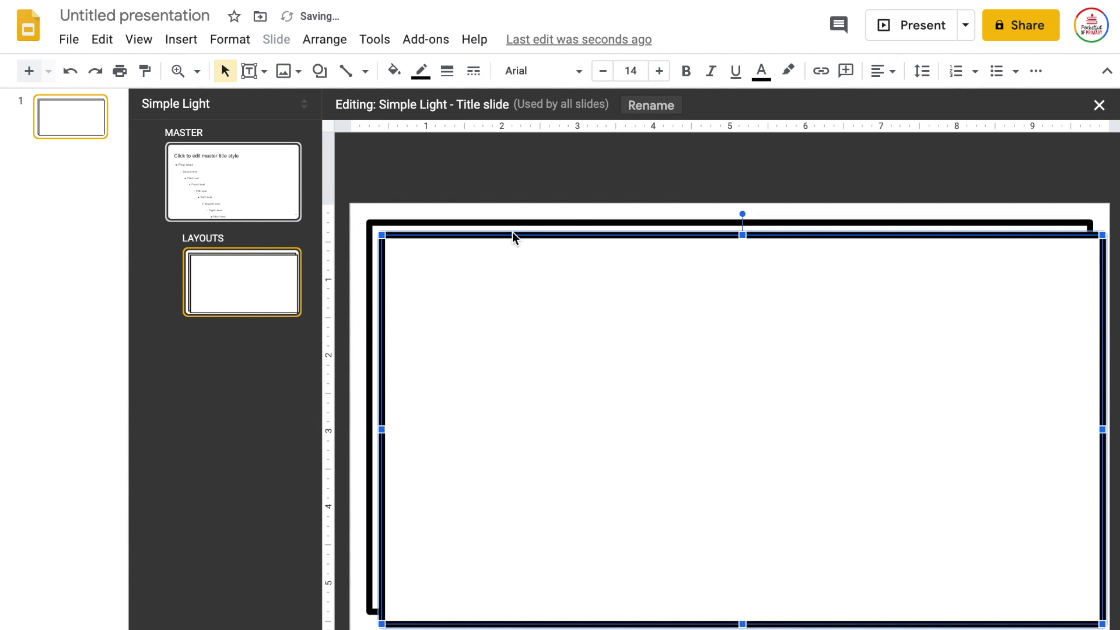
drag(698, 264, 687, 275)
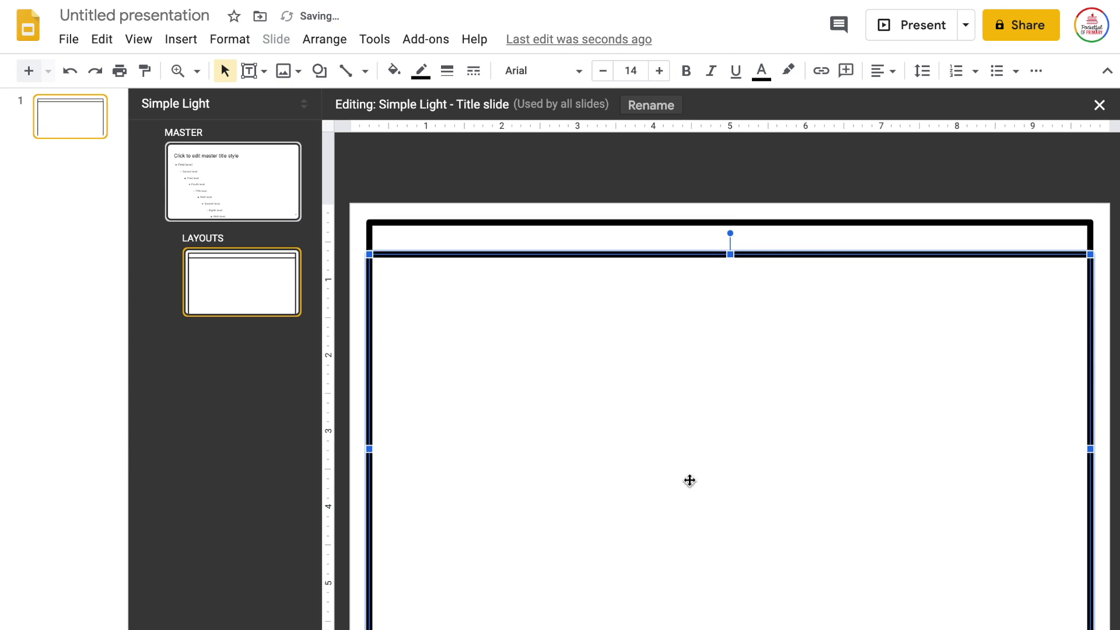
key(Up)
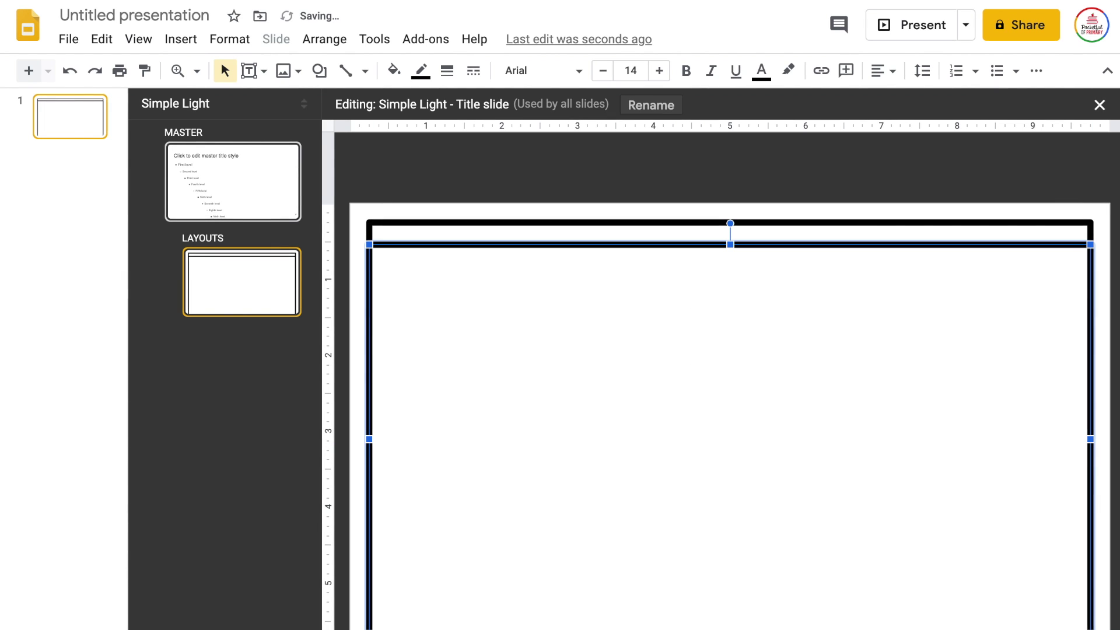
drag(731, 624, 731, 309)
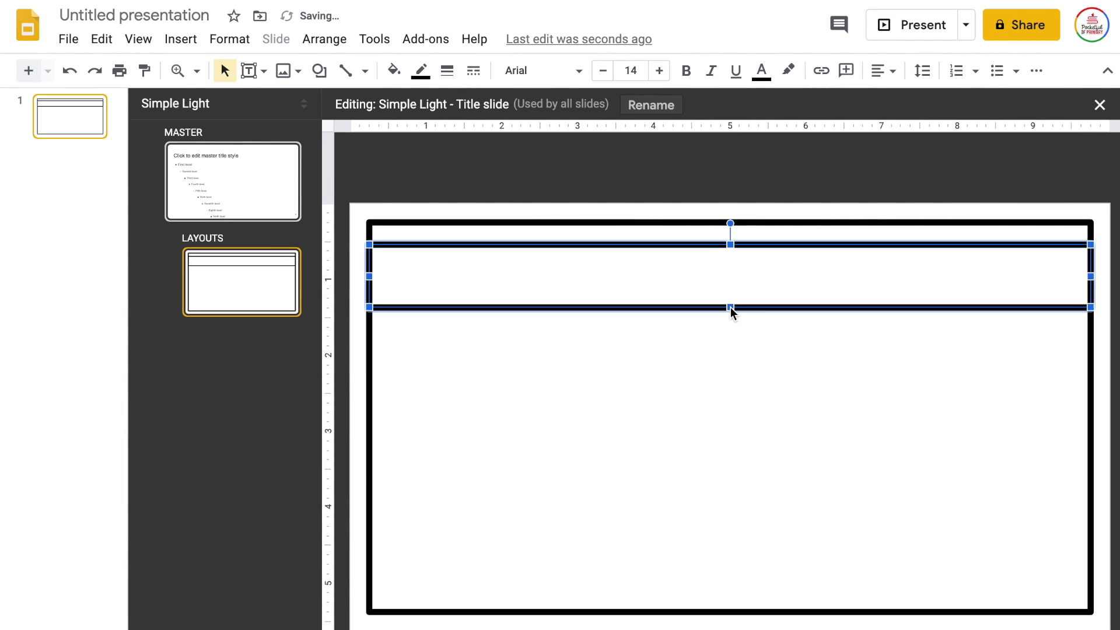
click(409, 74)
click(397, 158)
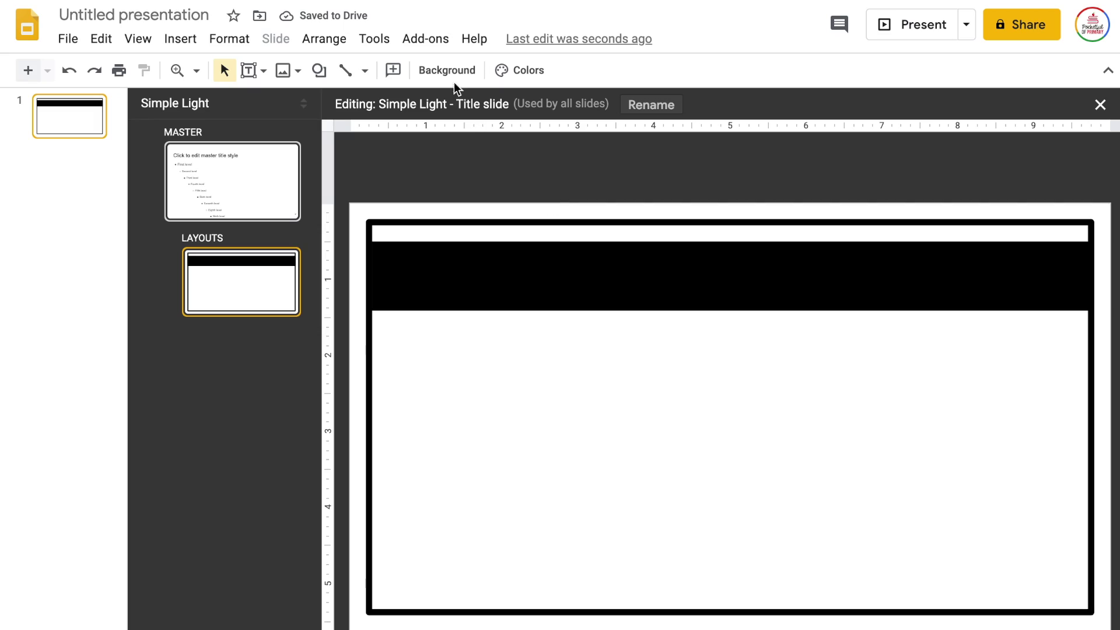
- Set the layout background to the custom colour hex FF2F92
click(445, 70)
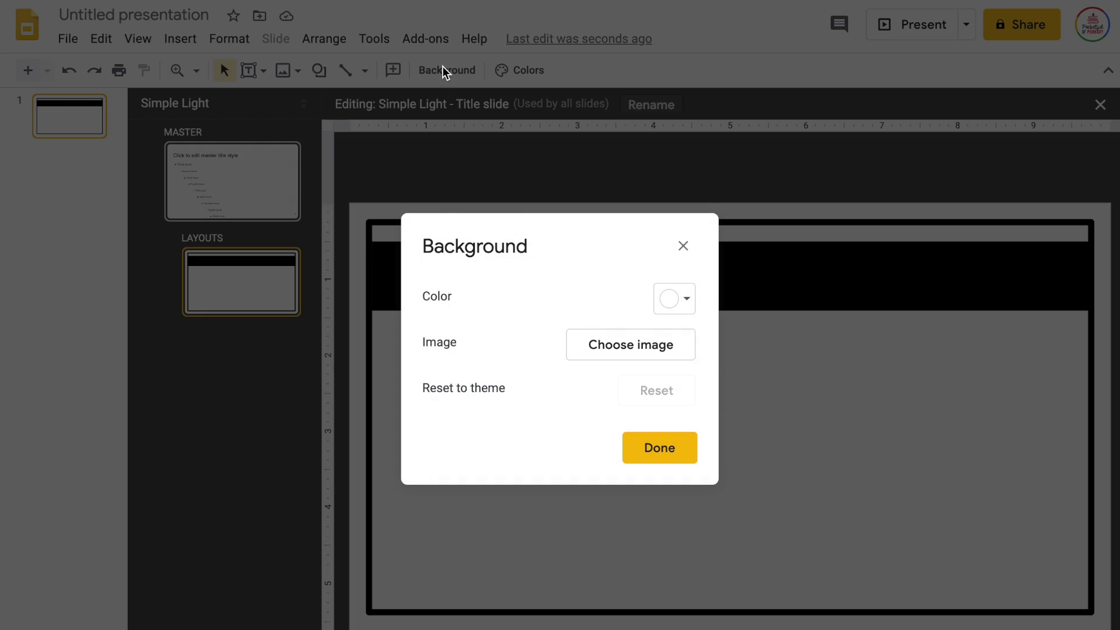
click(684, 301)
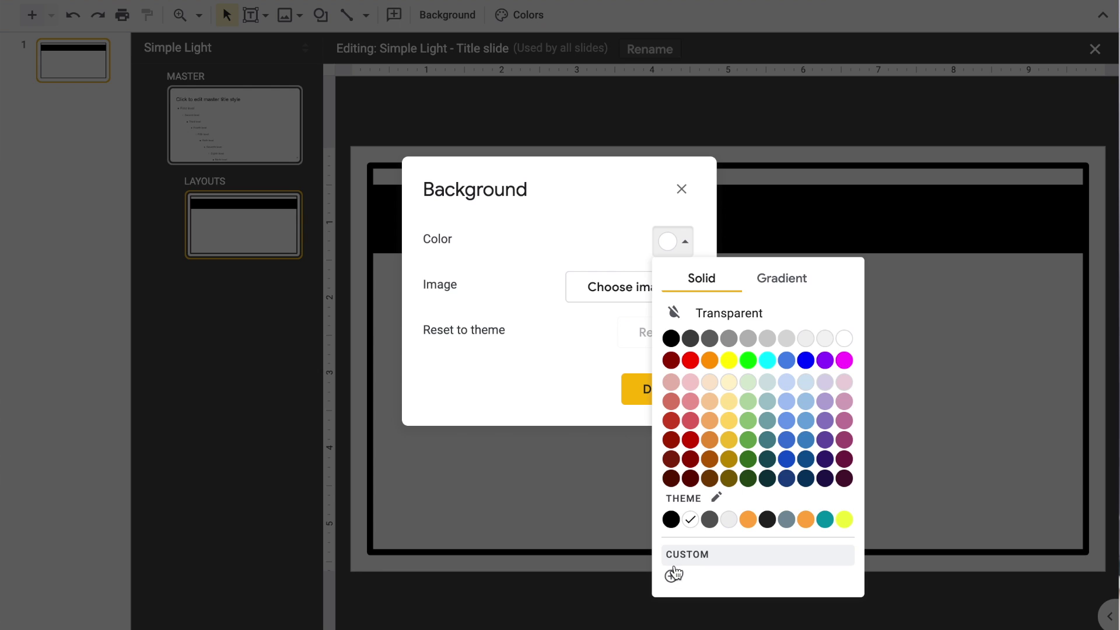
click(672, 573)
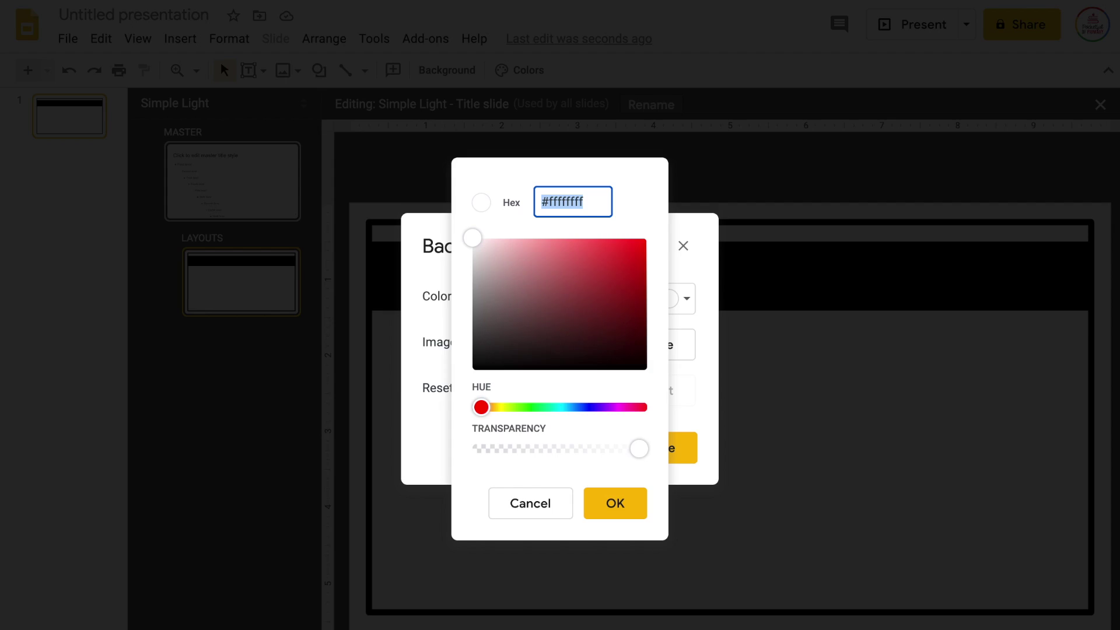
text(FF2F92)
click(612, 503)
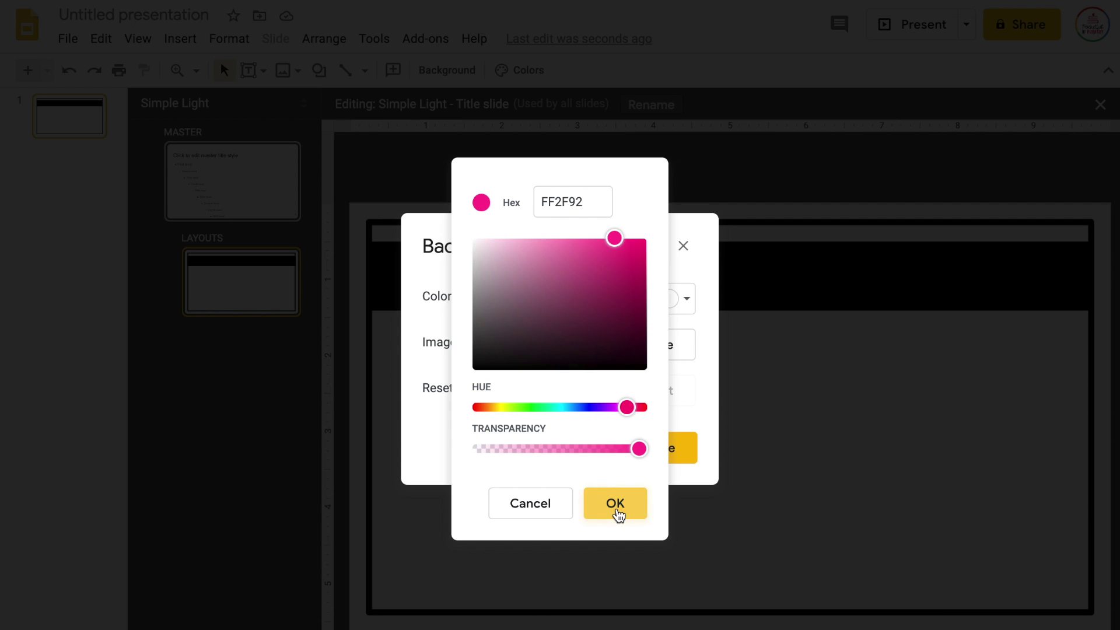
click(671, 454)
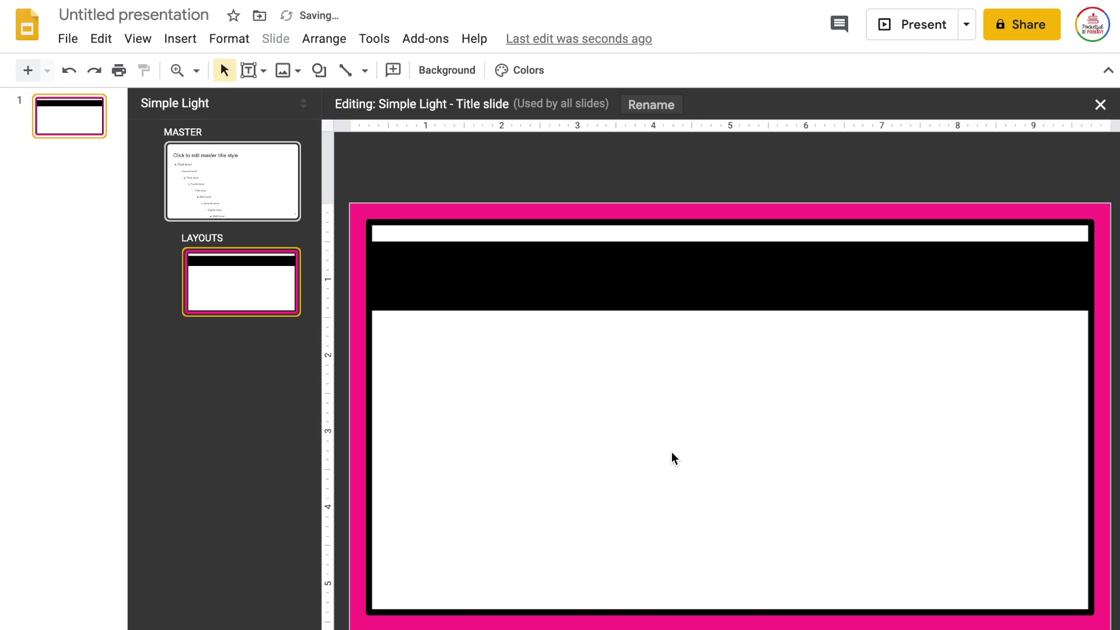
- Set the header bar's LESSON 1 text to Oswald at 60 pt
right_click(518, 261)
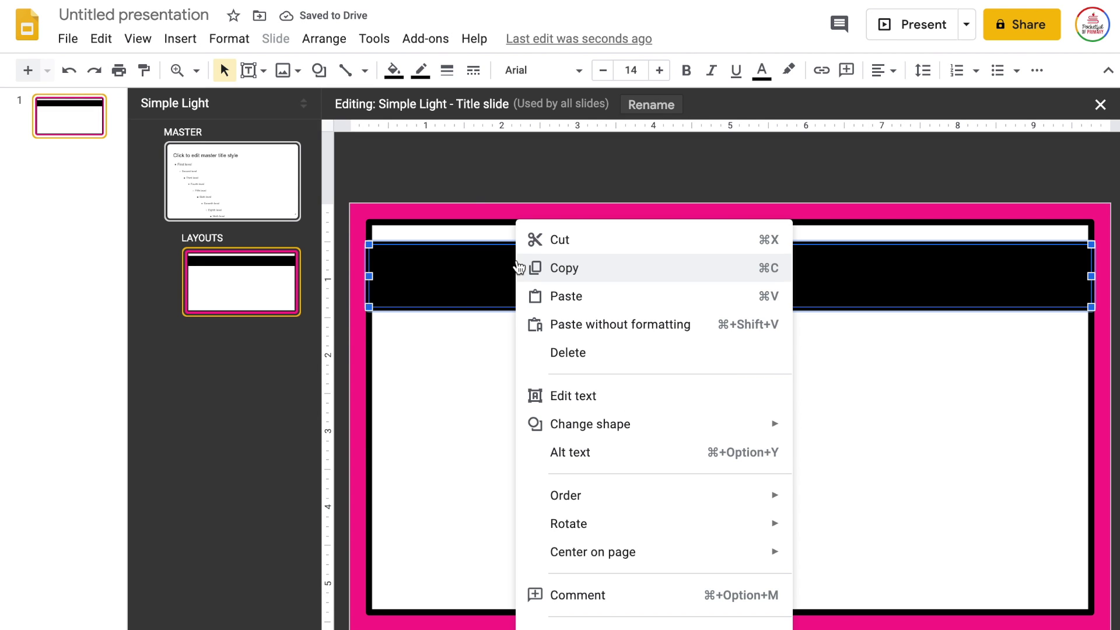
click(595, 396)
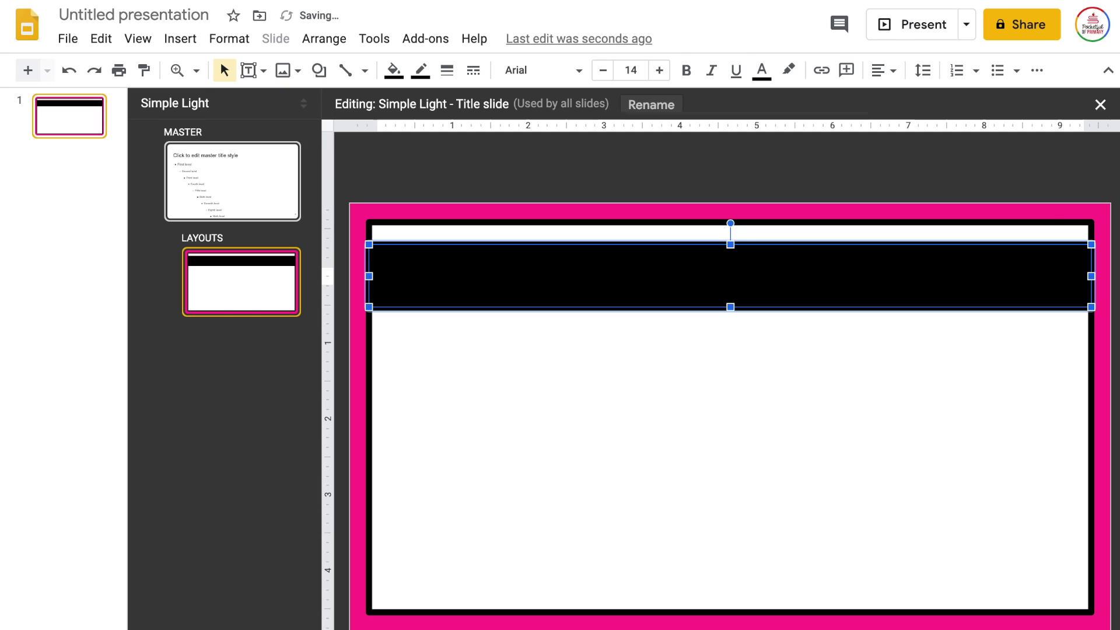
key(ctrl+a)
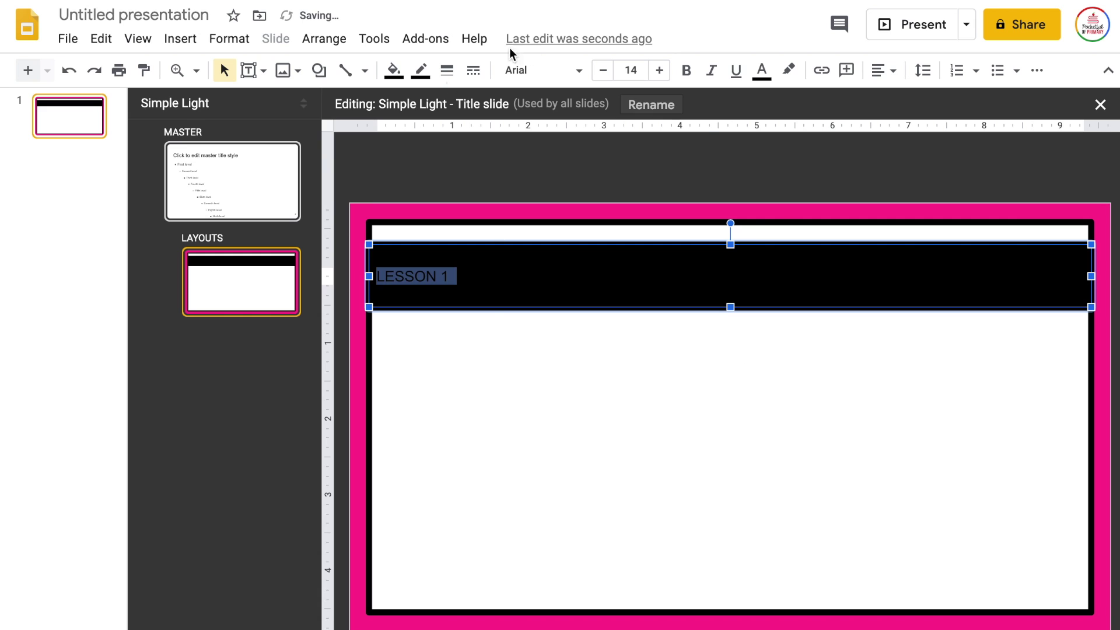
click(537, 71)
click(557, 200)
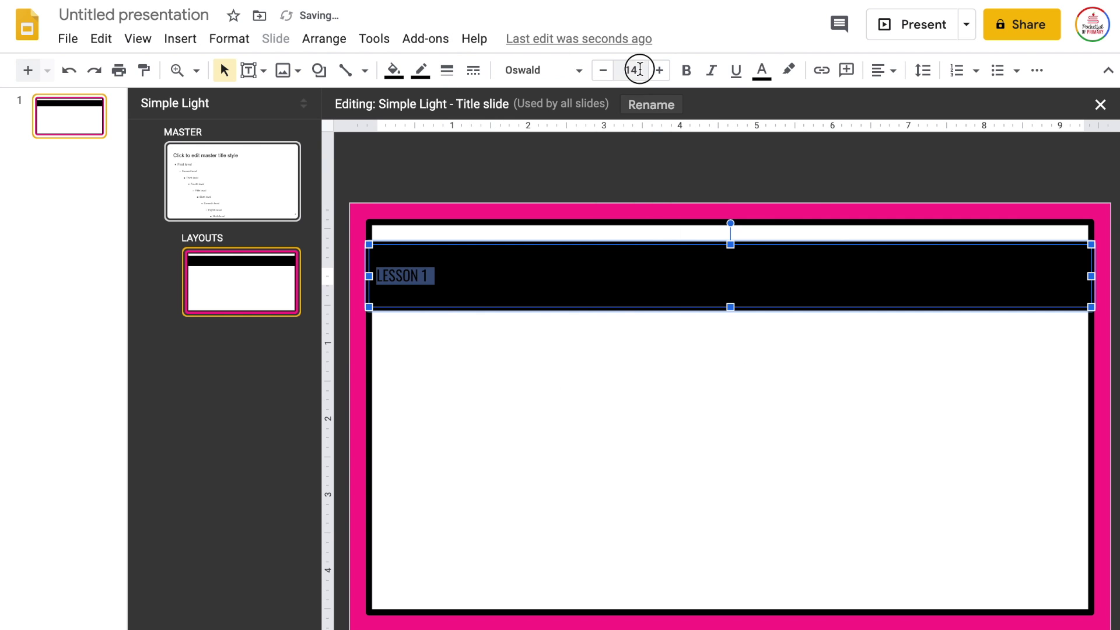
click(640, 69)
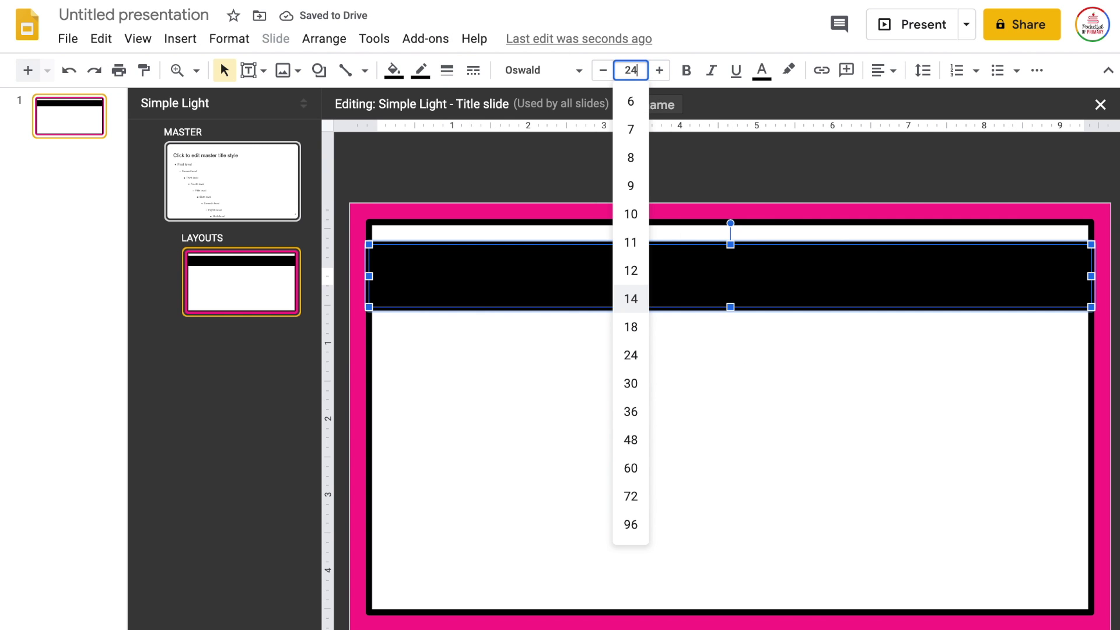
key(Return)
click(631, 71)
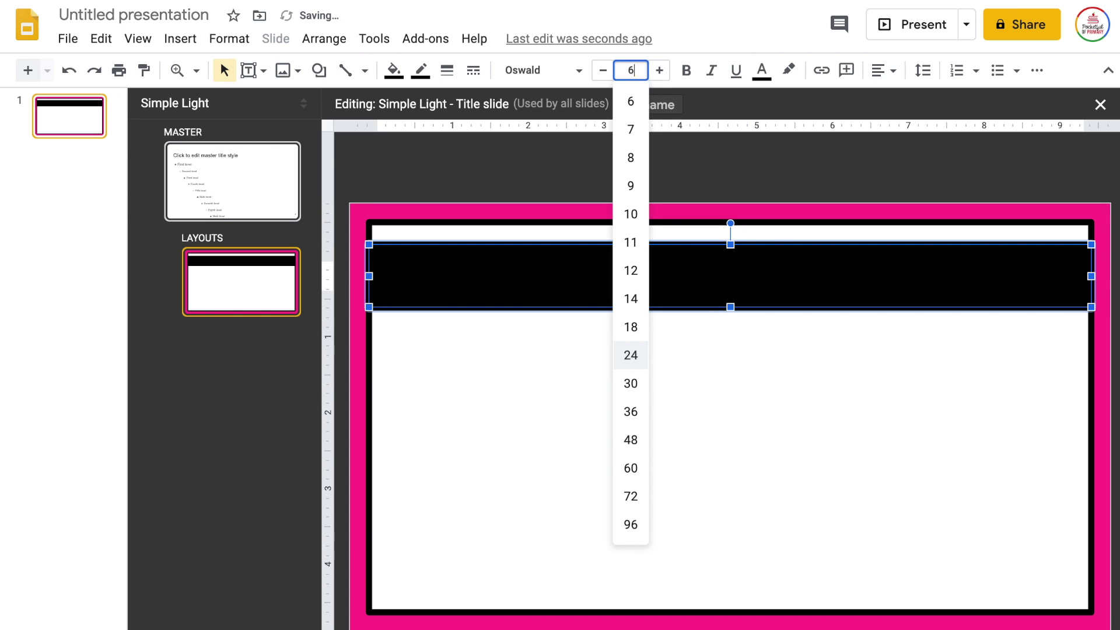
text(60)
key(Return)
- Centre the LESSON 1 text and colour it white
click(882, 70)
click(881, 70)
click(882, 70)
click(904, 99)
click(895, 73)
click(909, 123)
click(762, 71)
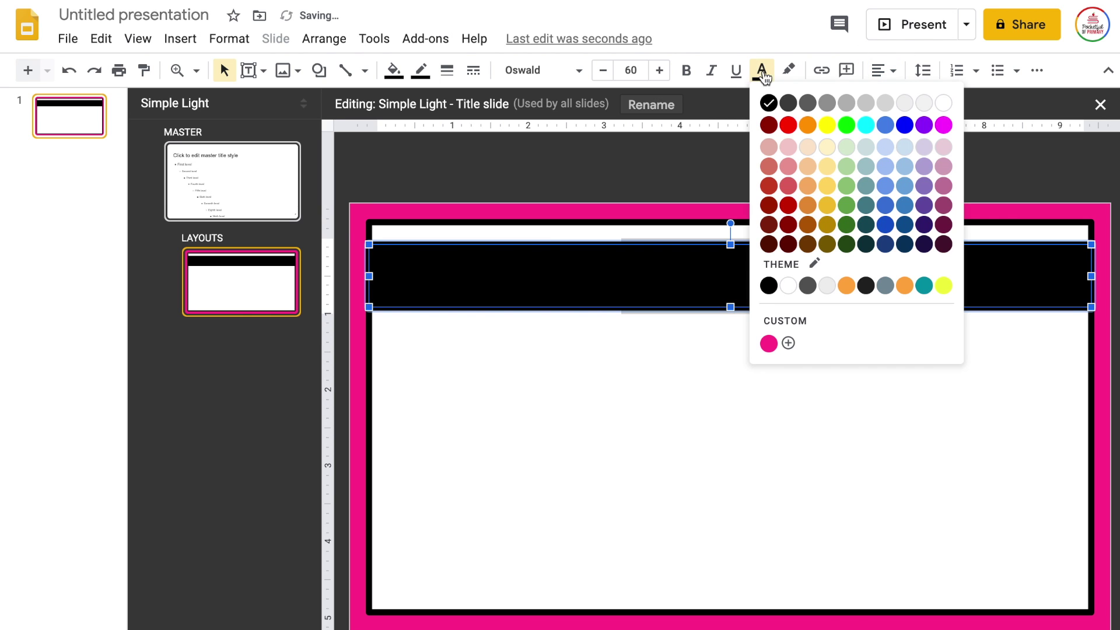
click(942, 103)
click(885, 192)
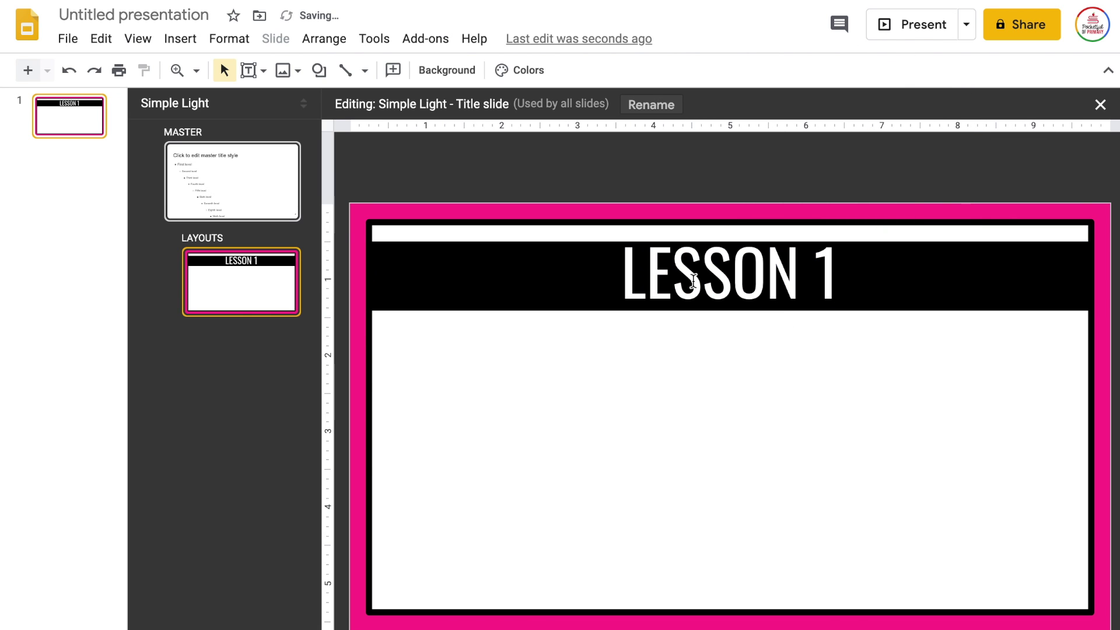
- Draw a wide text box below the header and type 'TYPE ESSENTIAL QUESTION HERE'
click(249, 73)
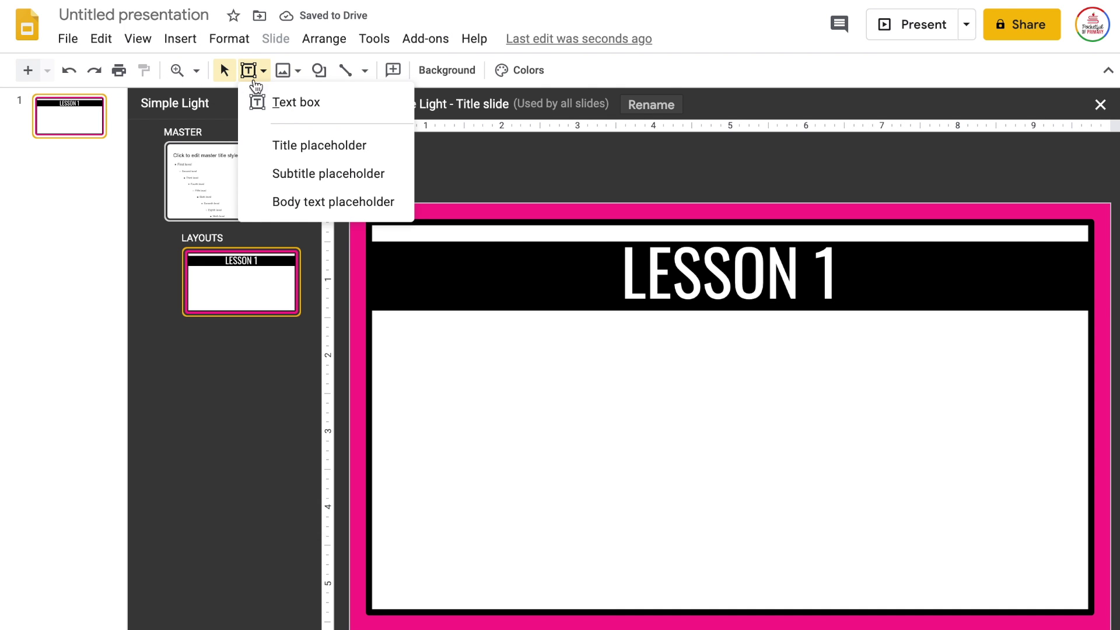
click(275, 102)
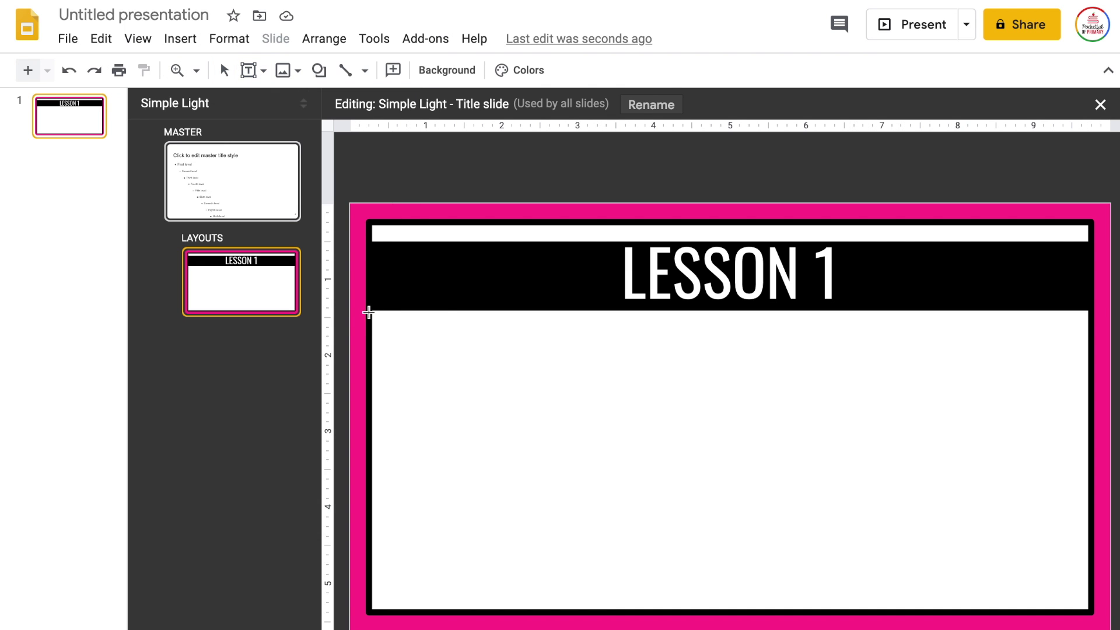
drag(855, 428, 1091, 365)
mouse_move(371, 338)
mouse_down()
mouse_move(393, 334)
mouse_move(370, 341)
mouse_up()
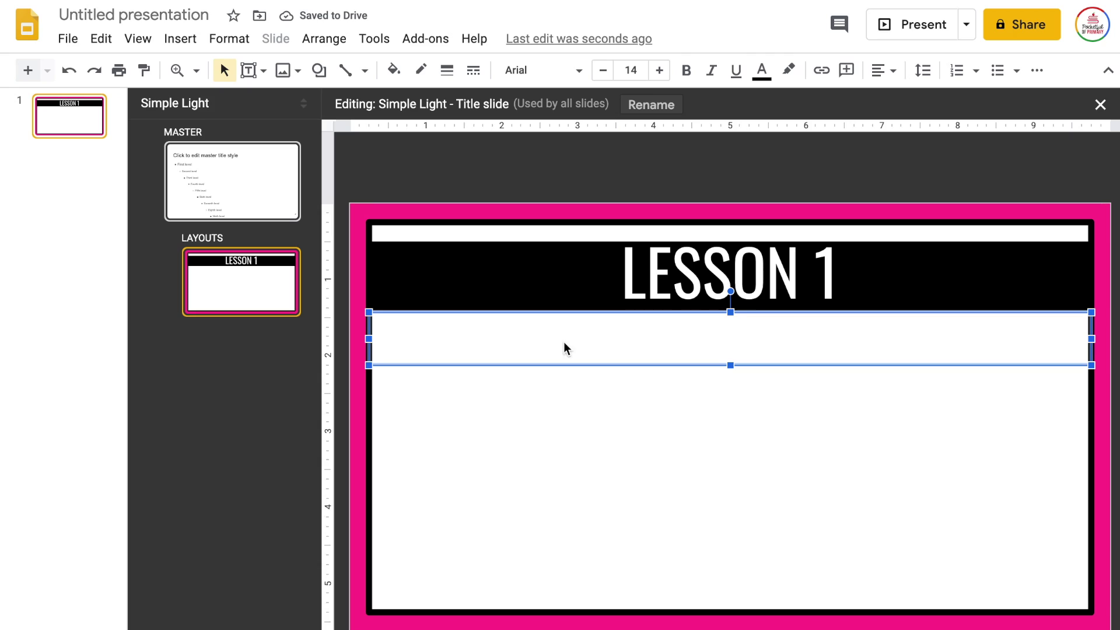
text(TYPE ESSENTIAL QUESTION HJE)
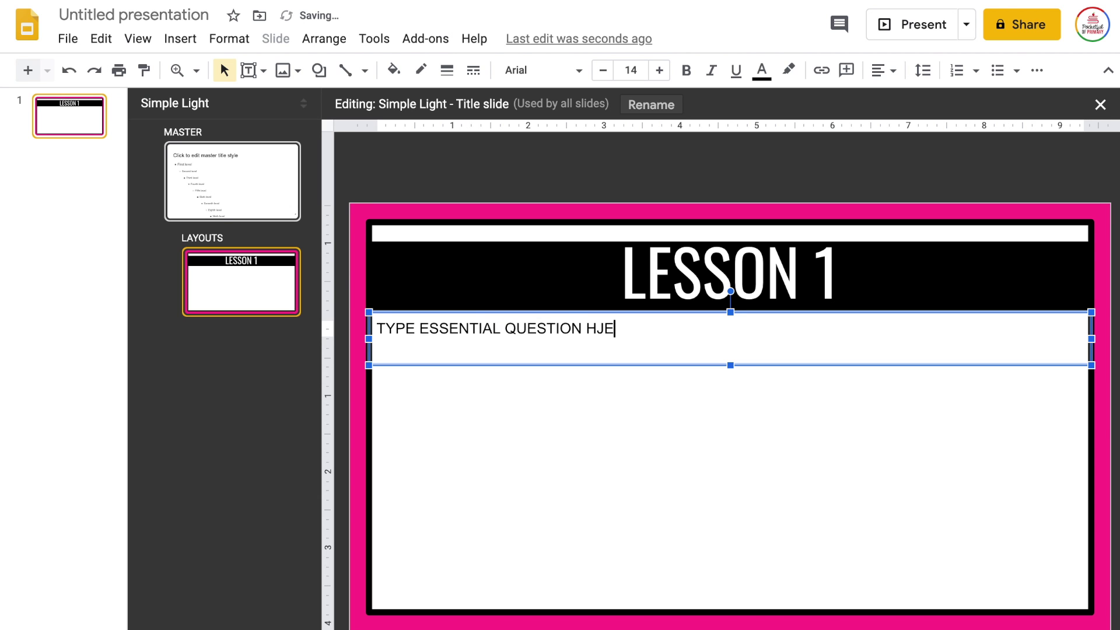
text(.)
- Format the question text as 32 pt Oswald, centred horizontally and vertically
key(ctrl+a)
click(541, 70)
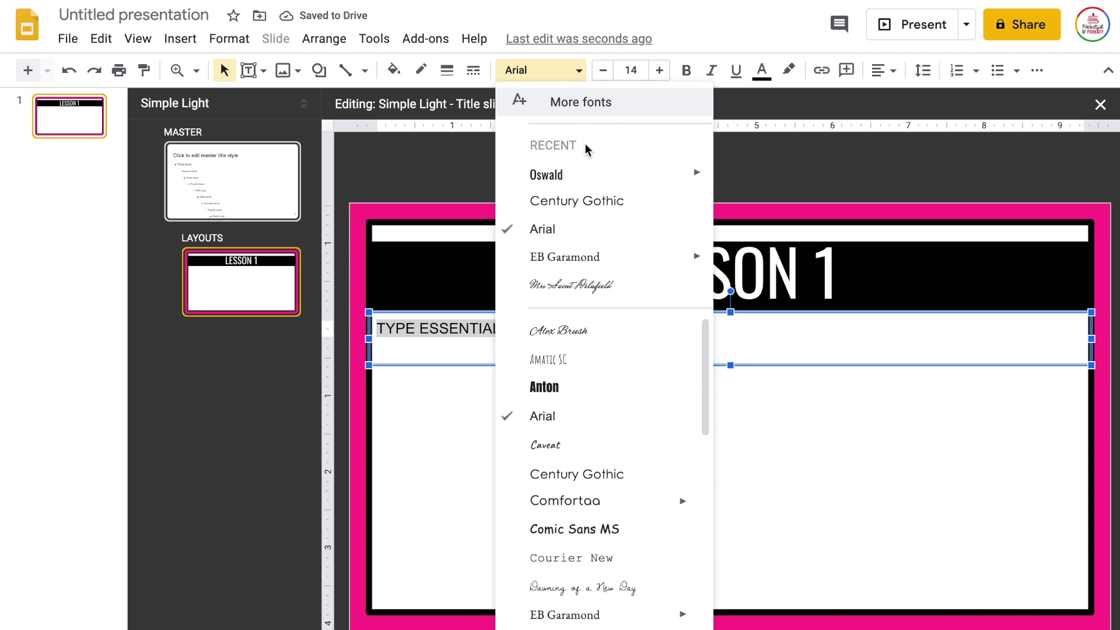
click(590, 174)
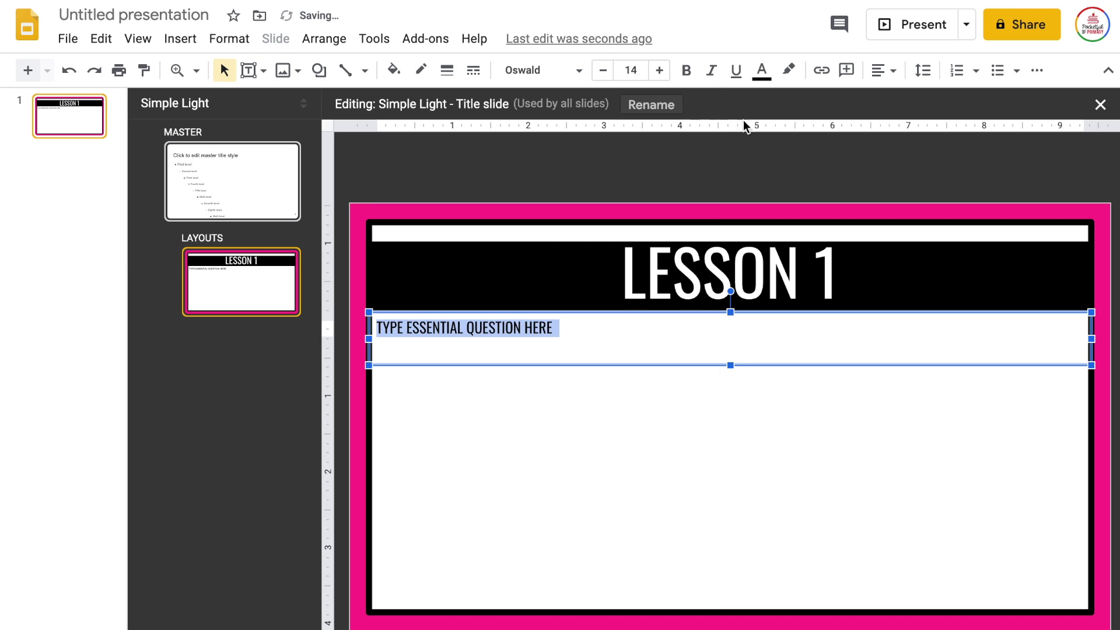
click(638, 70)
key(Return)
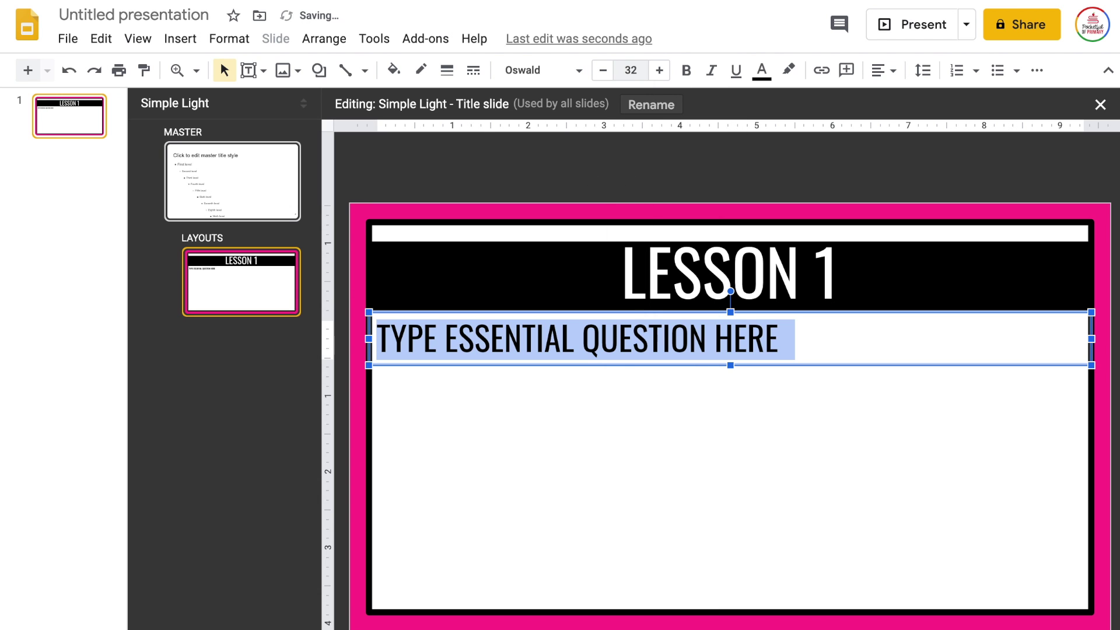
click(887, 72)
click(907, 99)
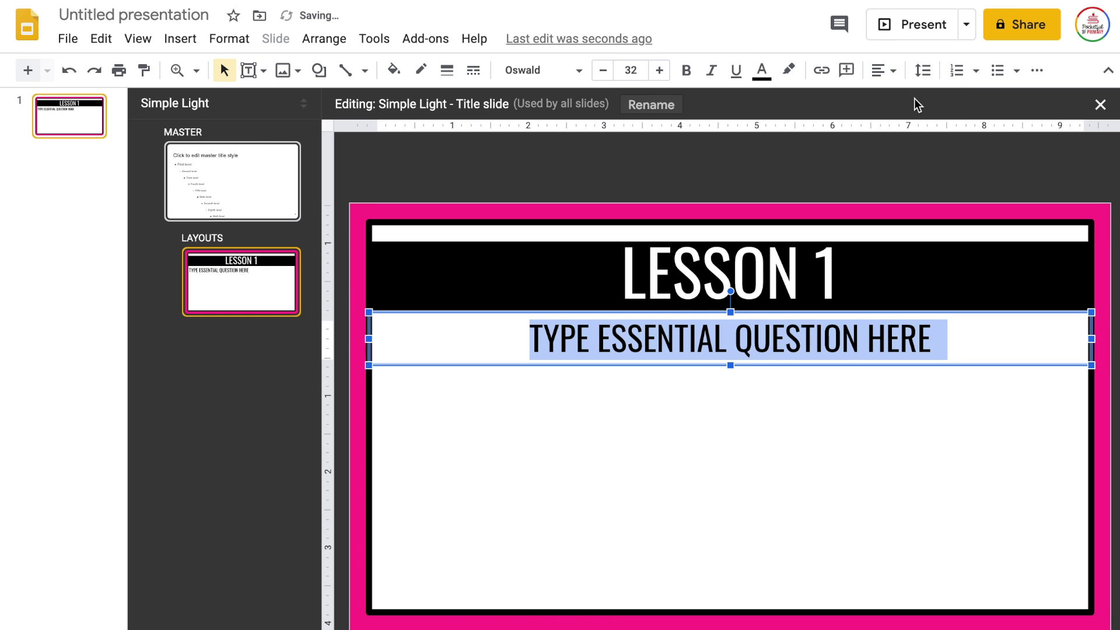
click(883, 70)
click(918, 124)
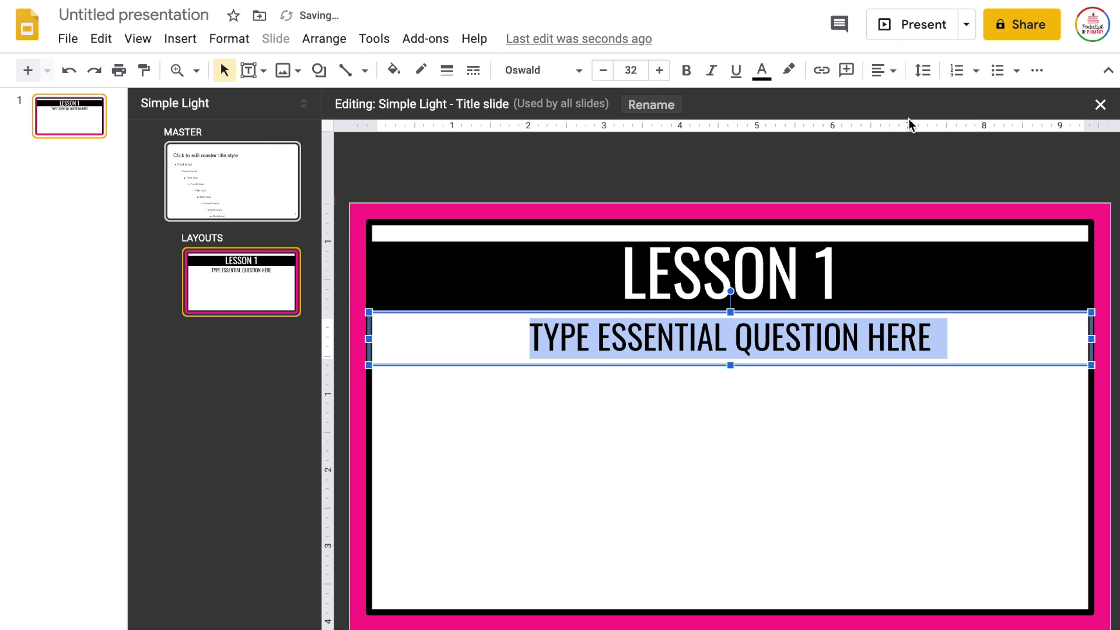
click(829, 155)
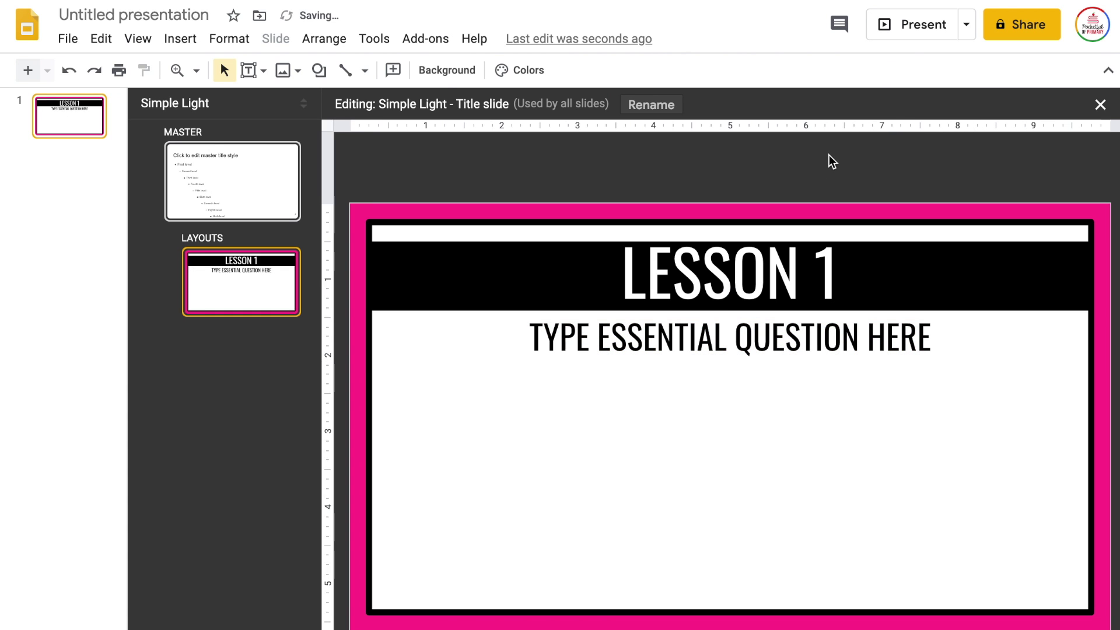
- Draw a text box reaching the slide's bottom-right corner
click(247, 83)
click(295, 103)
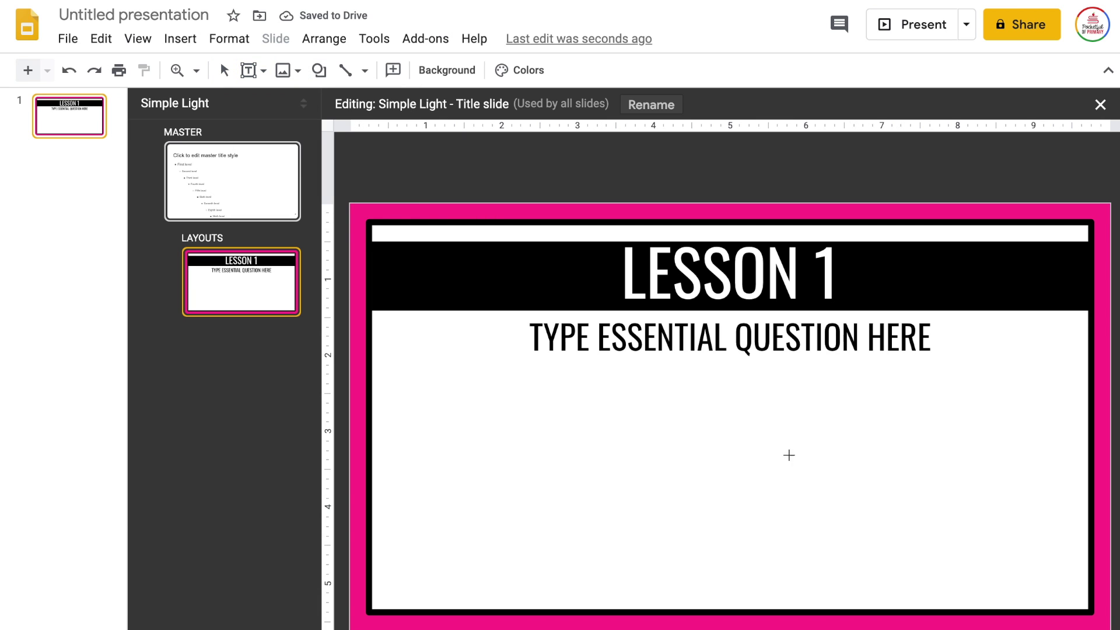
drag(1080, 622, 1090, 612)
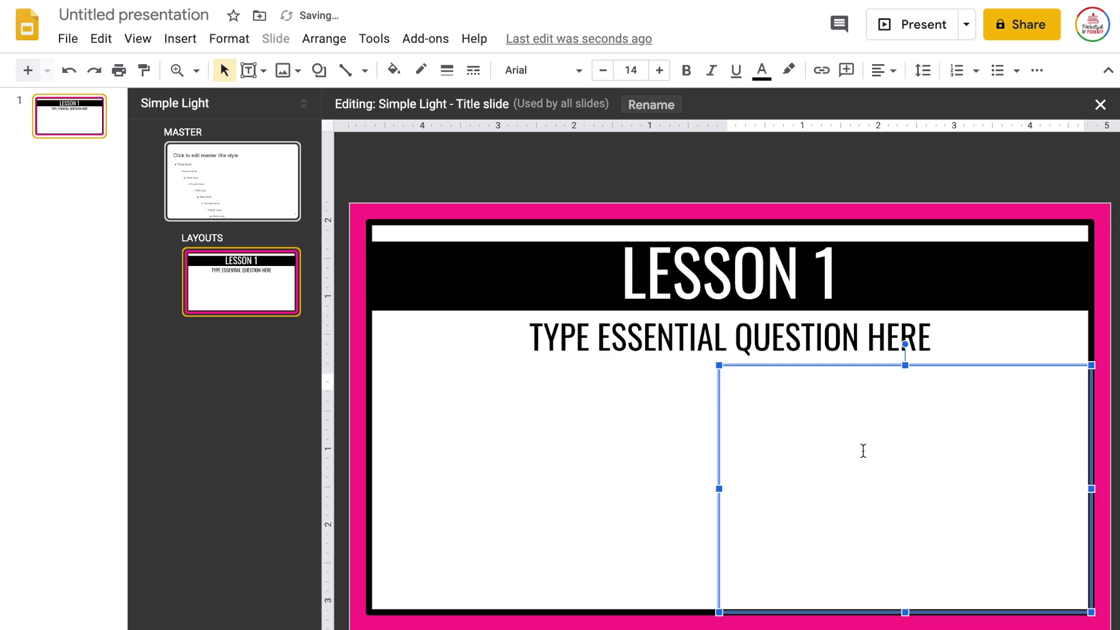
- Format the Edit text as 24 pt Century Gothic, centred horizontally and vertically
click(542, 71)
click(586, 200)
click(638, 63)
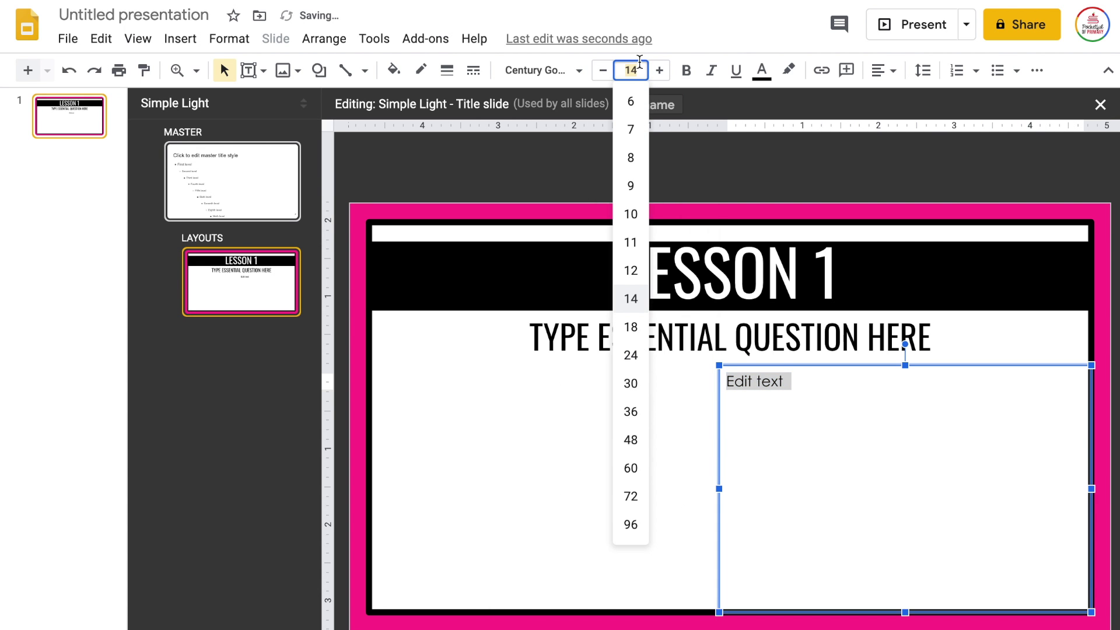
text(24)
key(Return)
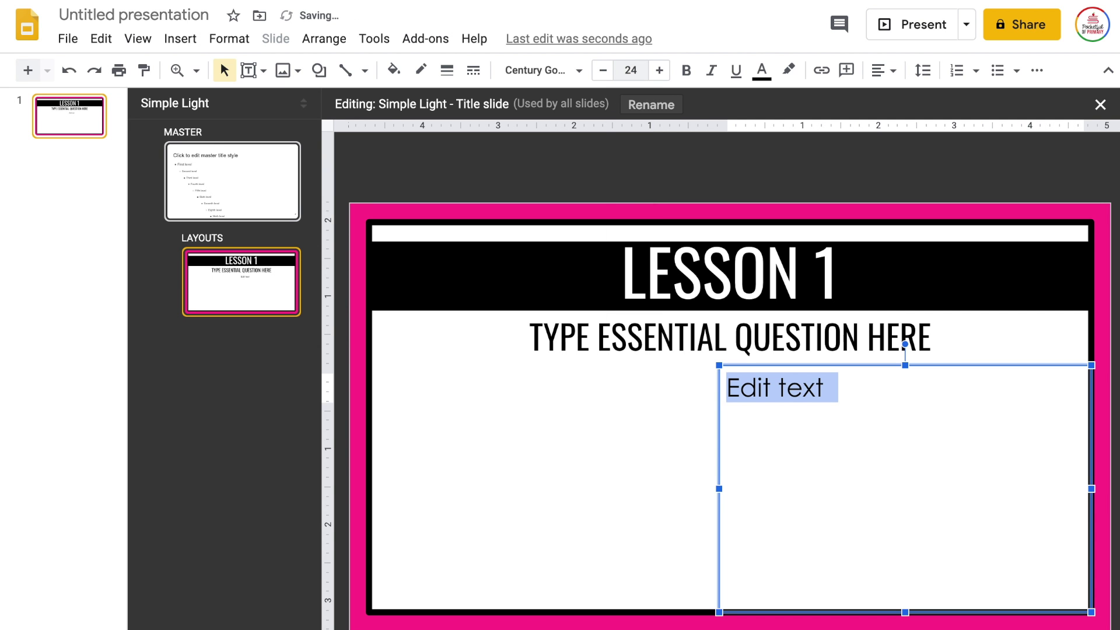
click(875, 75)
click(907, 97)
click(890, 72)
click(915, 121)
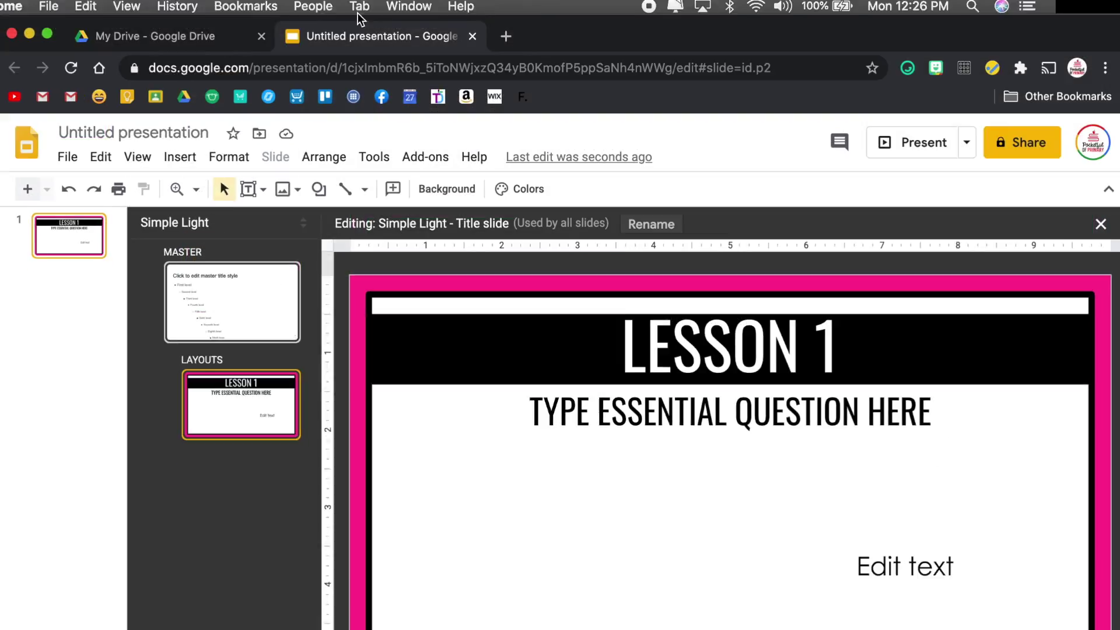
- Run a Google Images search for 'science gif' in a new browser tab
key(super+t)
click(492, 306)
text(science gif)
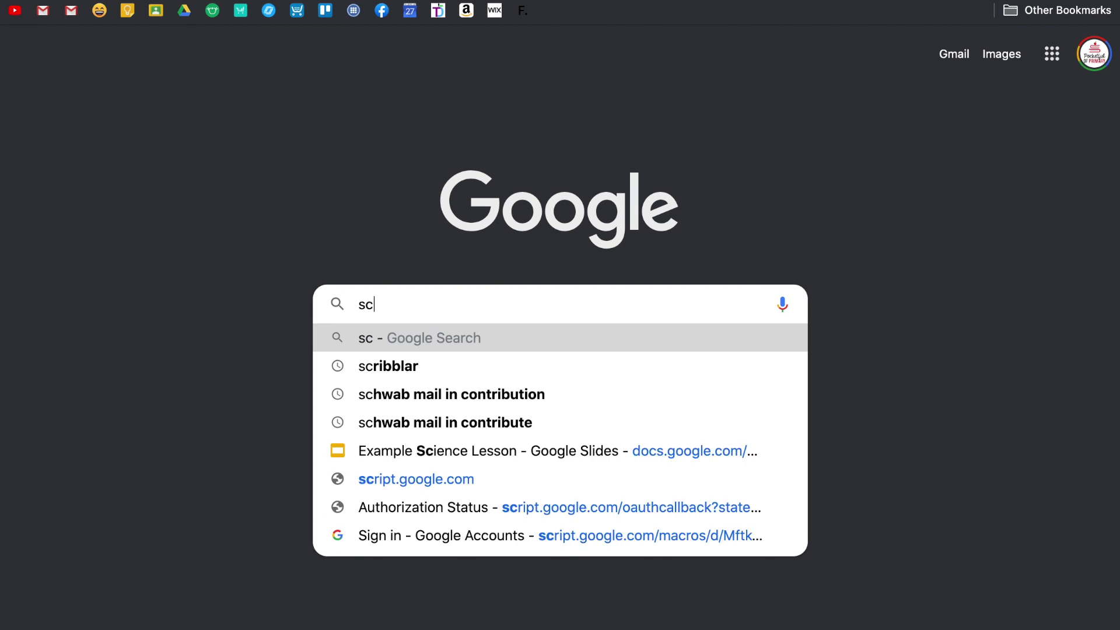
key(Return)
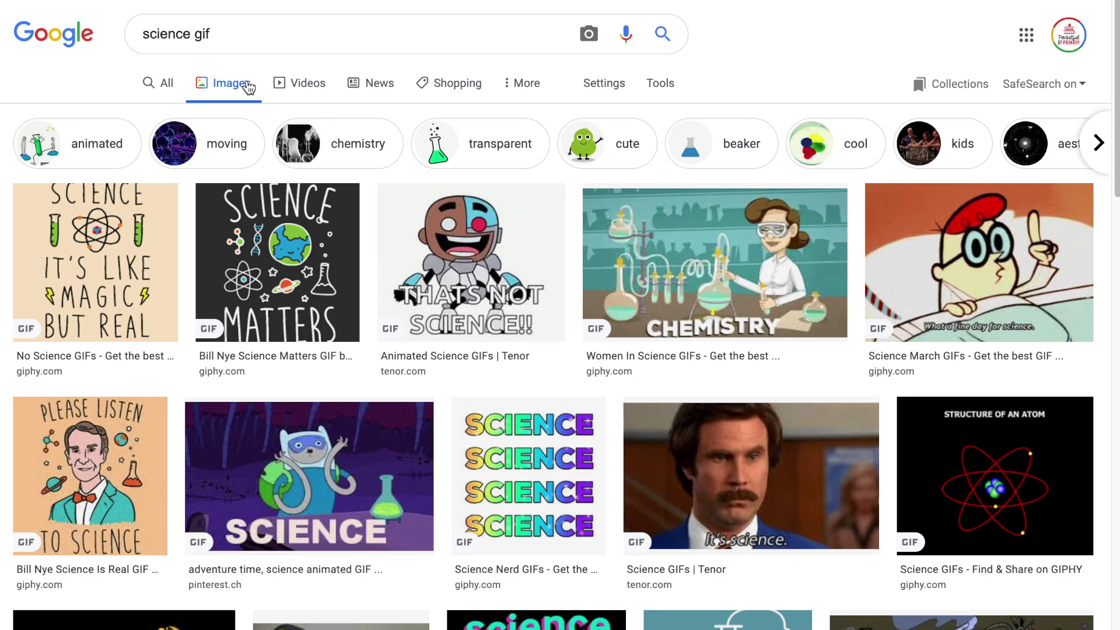
scroll(640, 435, down, 8)
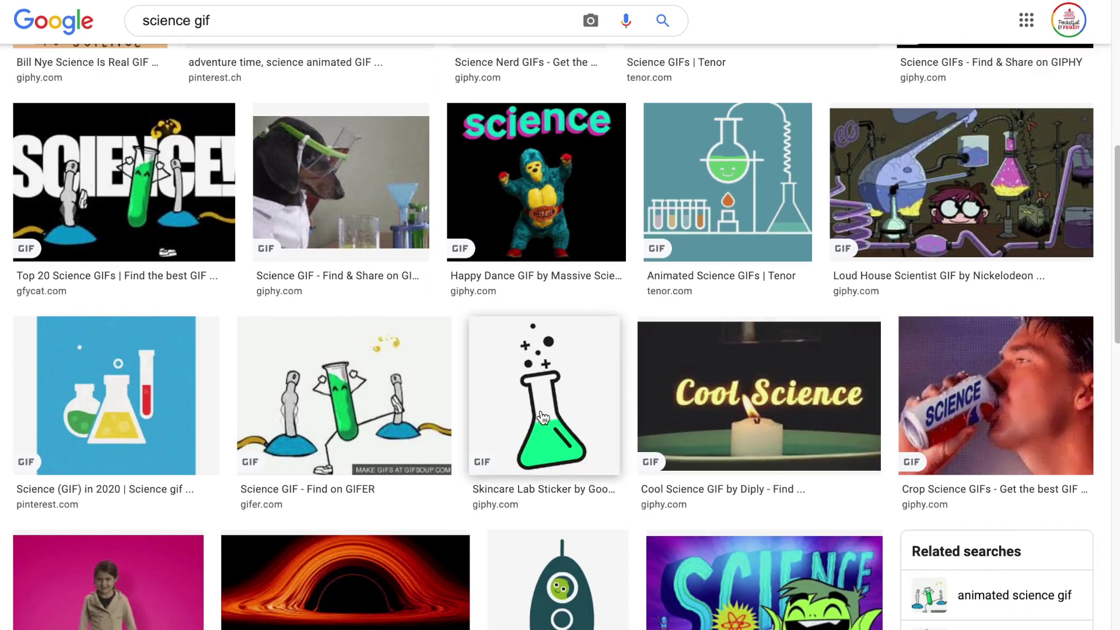
- Download the green flask GIF as giphy.gif and return to the presentation
click(540, 414)
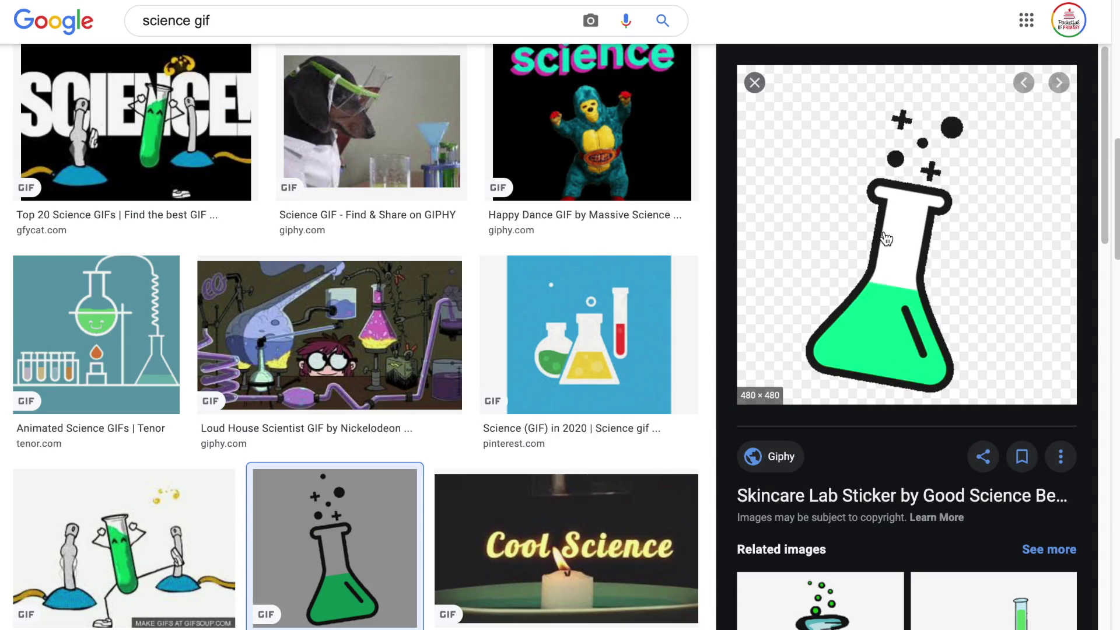
right_click(883, 231)
click(790, 391)
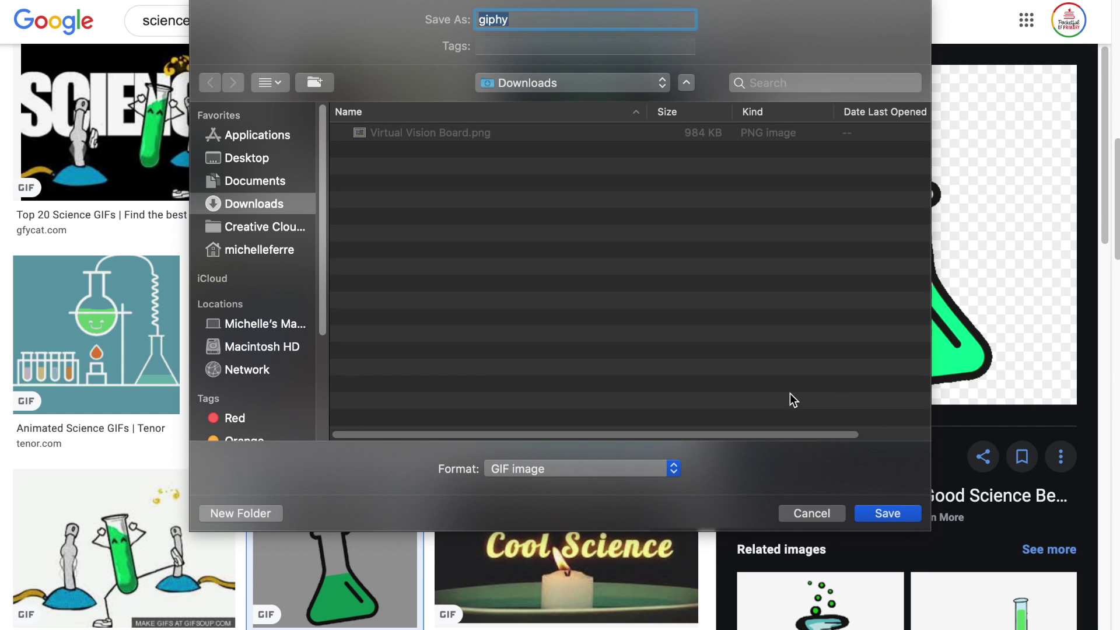
key(Return)
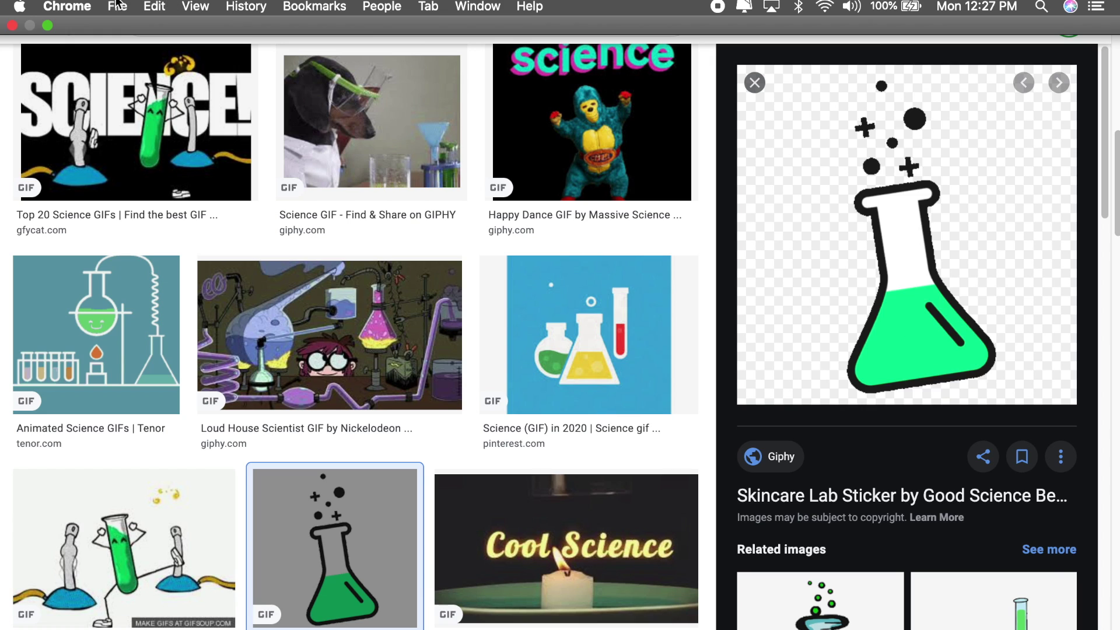
click(48, 25)
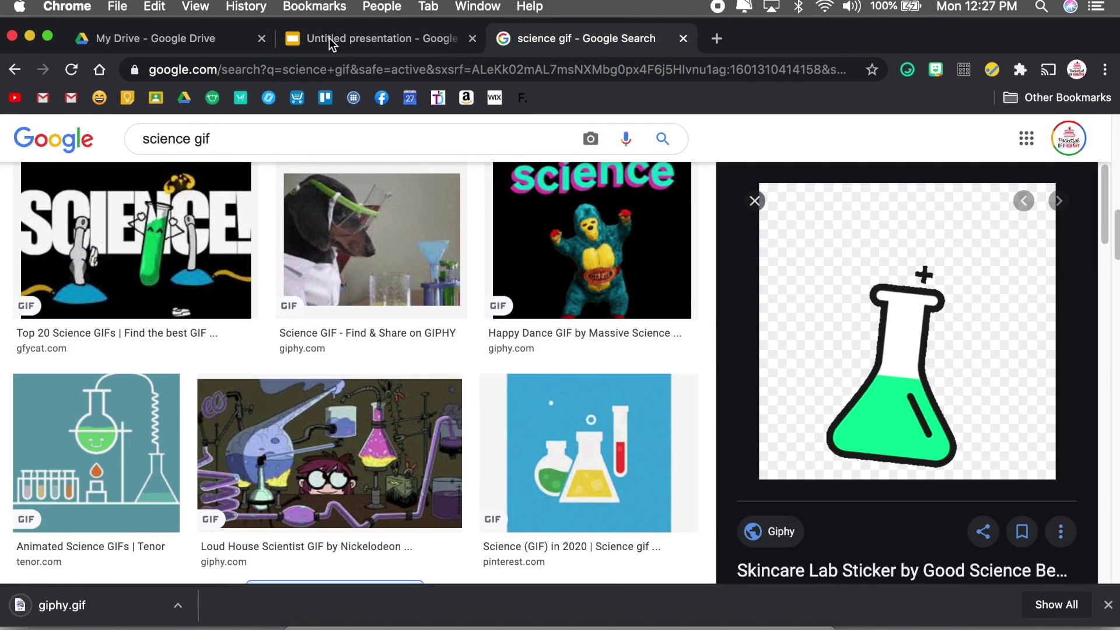
click(326, 40)
- Insert giphy.gif from the Downloads folder into the layout
click(46, 36)
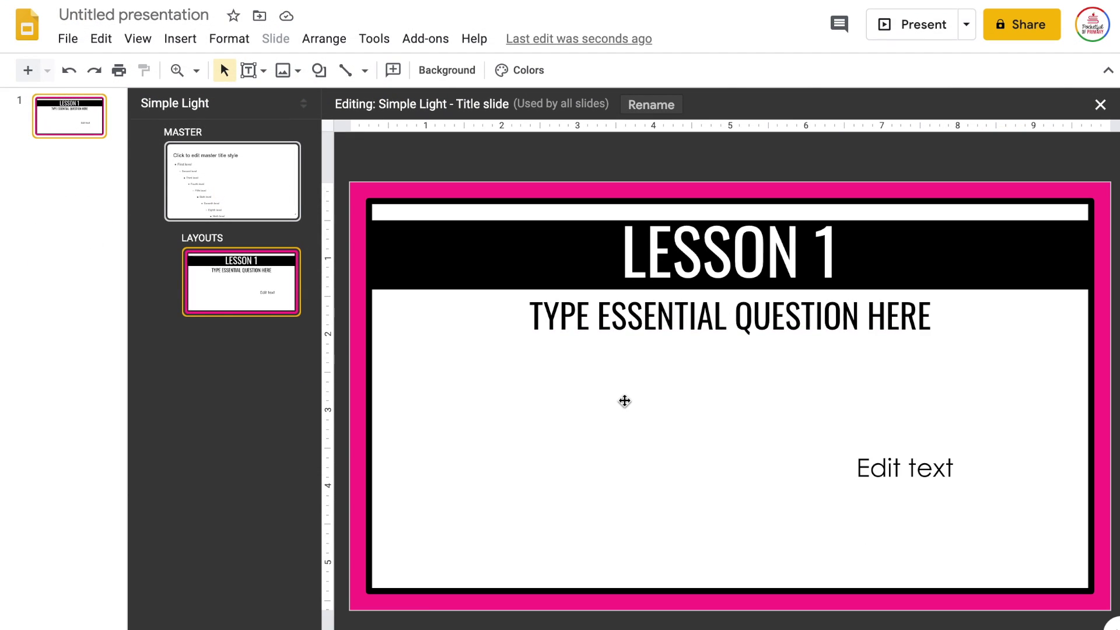
click(287, 70)
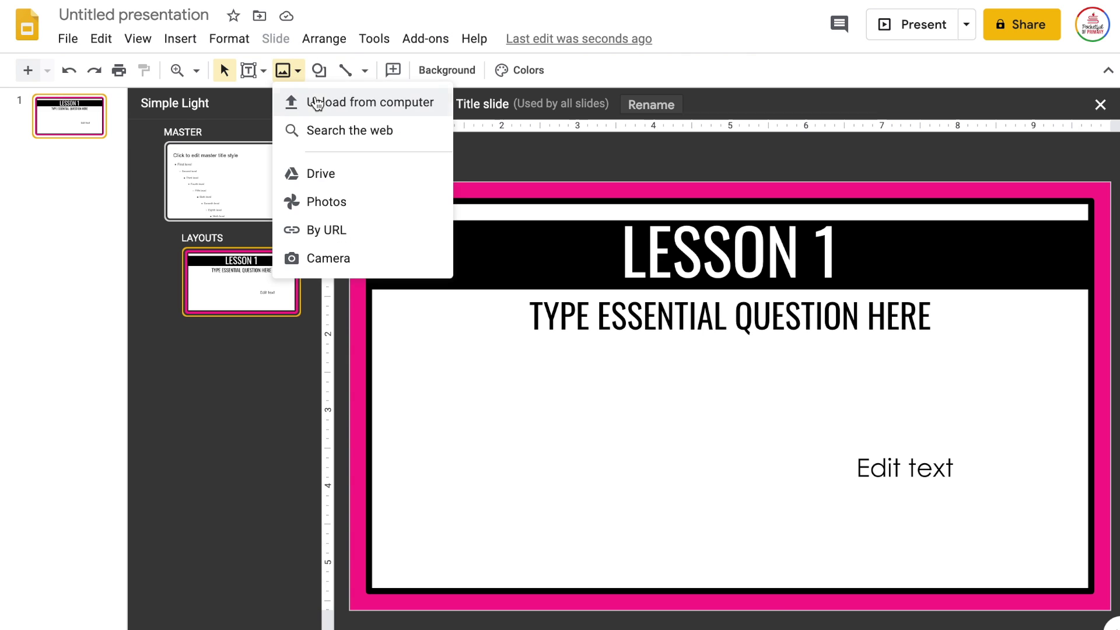
click(322, 105)
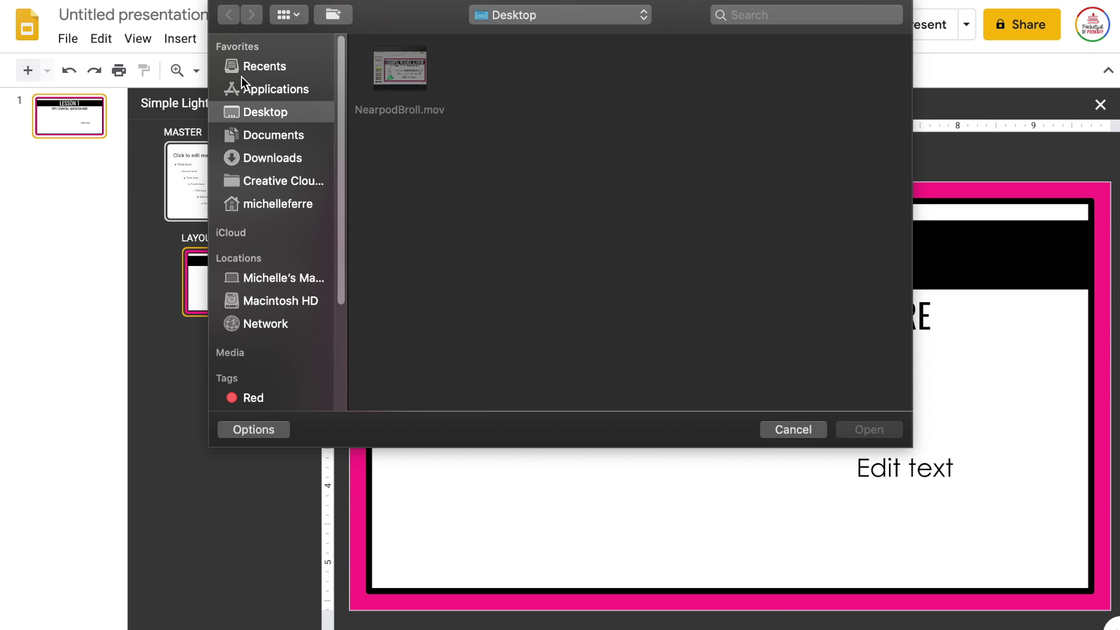
click(271, 159)
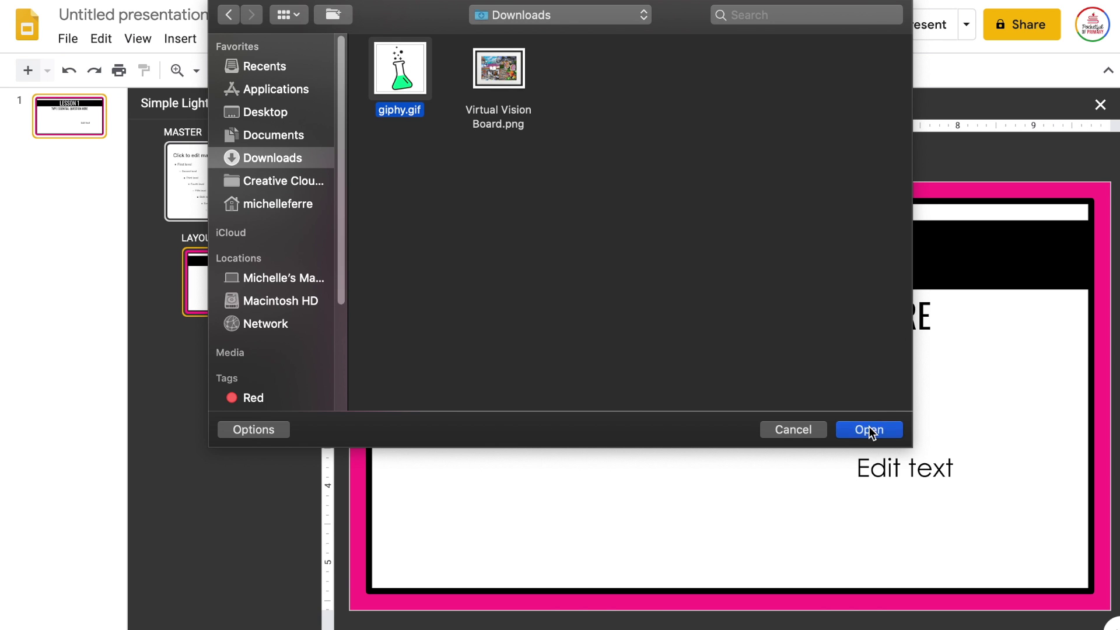
click(868, 430)
- Shrink the flask into the lower left and stretch the Edit text box leftward
drag(620, 500, 418, 500)
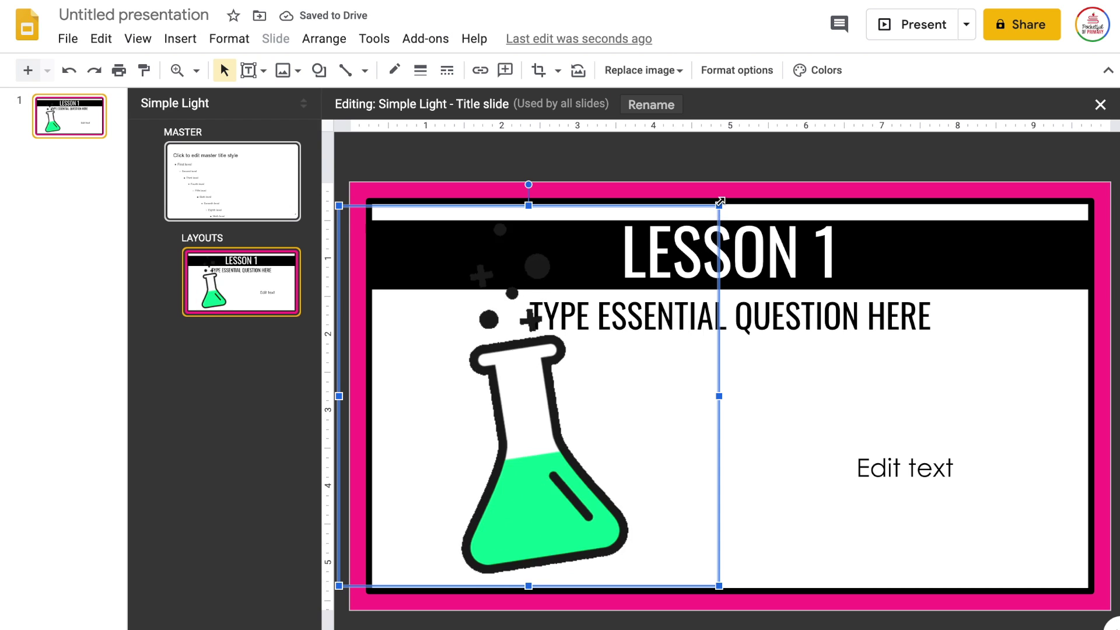
drag(720, 203, 618, 306)
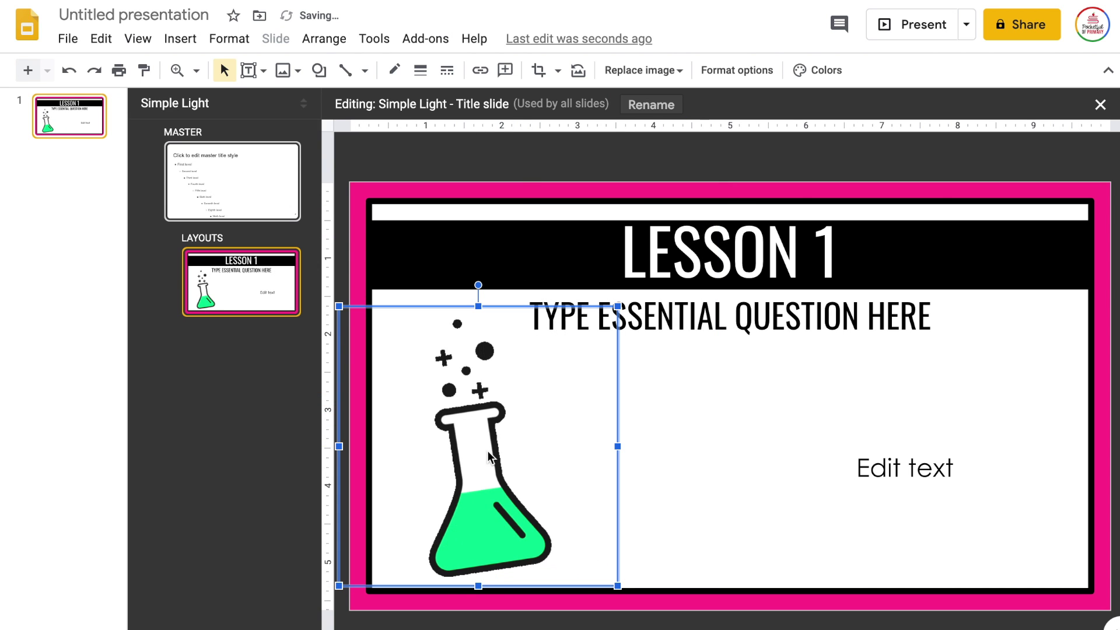
click(939, 451)
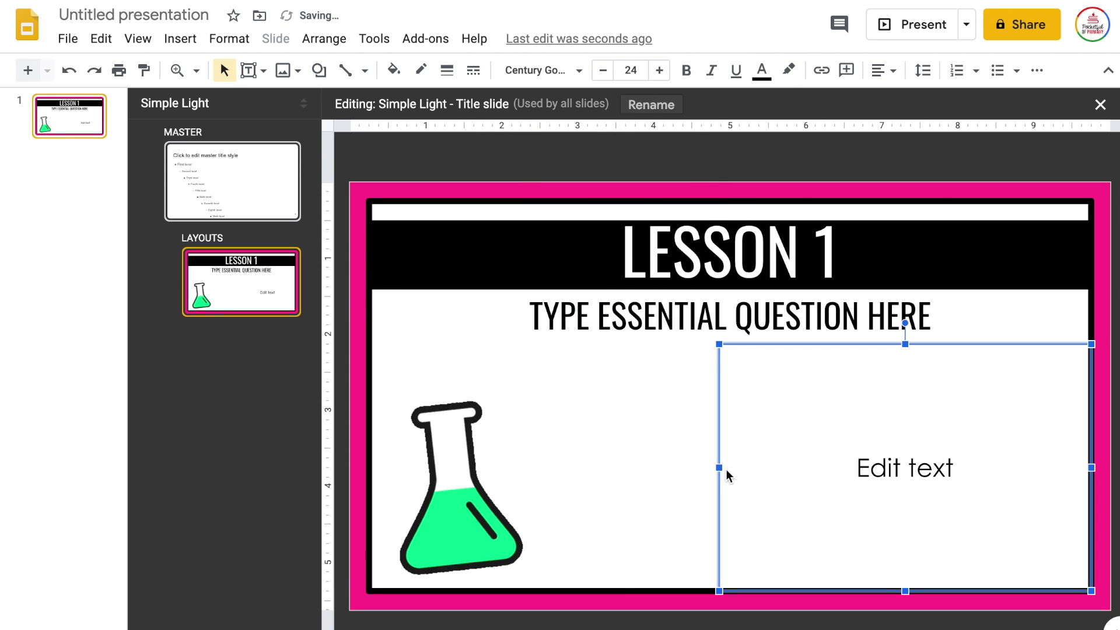
drag(717, 466, 542, 469)
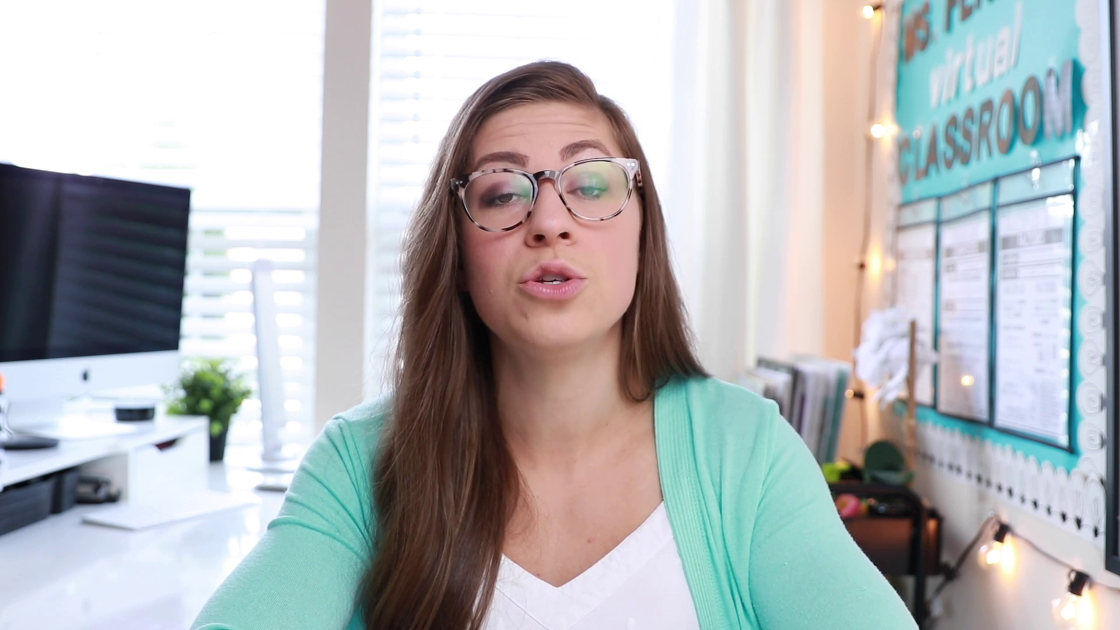